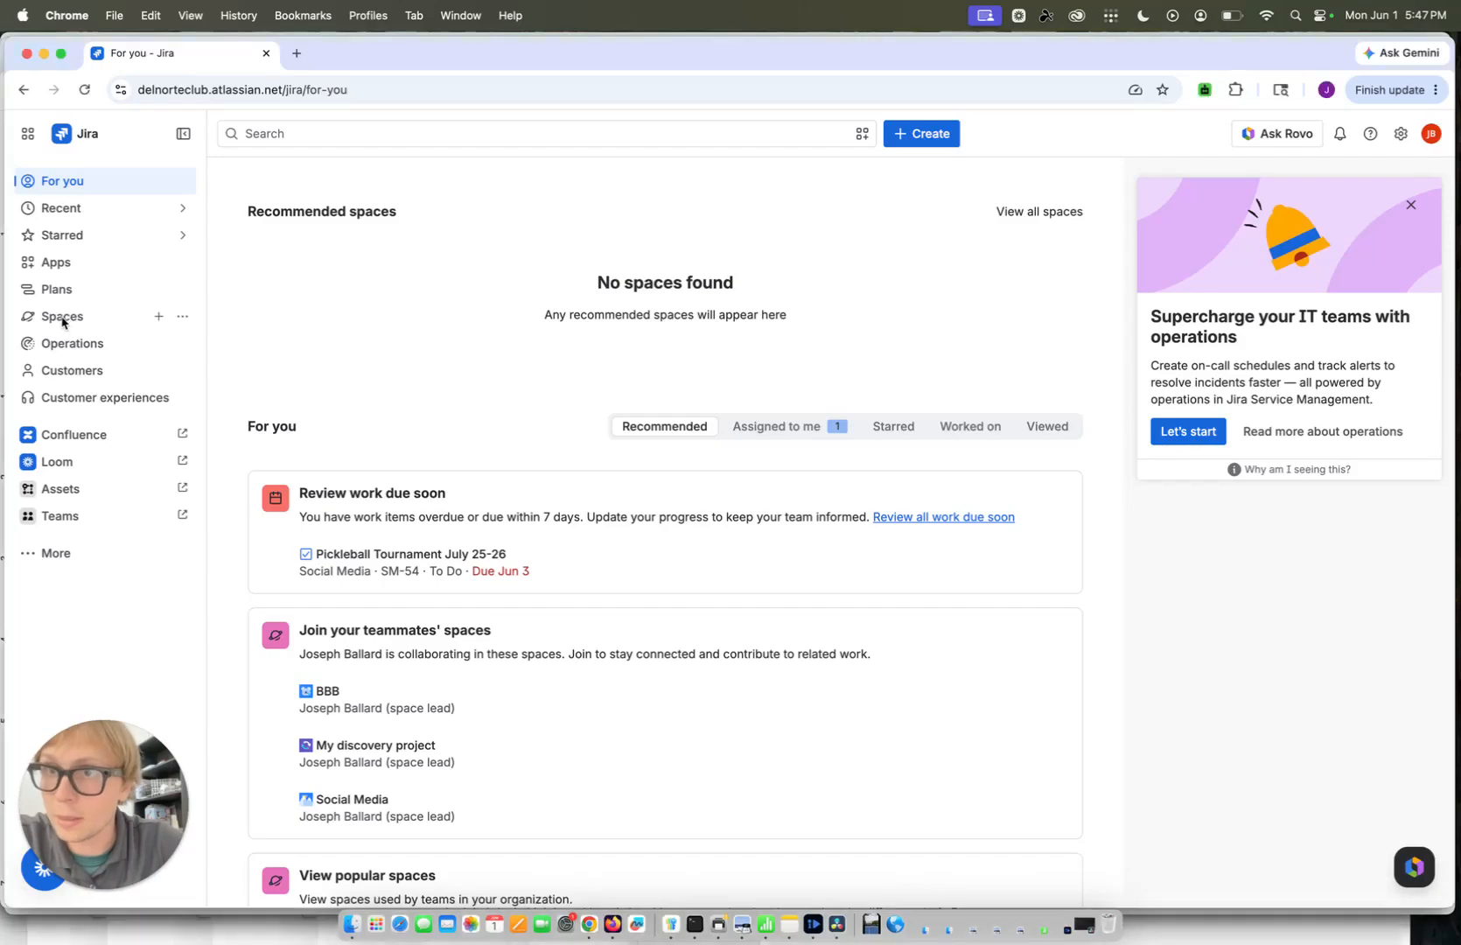
Expand the spaces list and look through the Facilities support sections and the additional spaces
{"action": "left_click", "coordinate": [82, 322]}
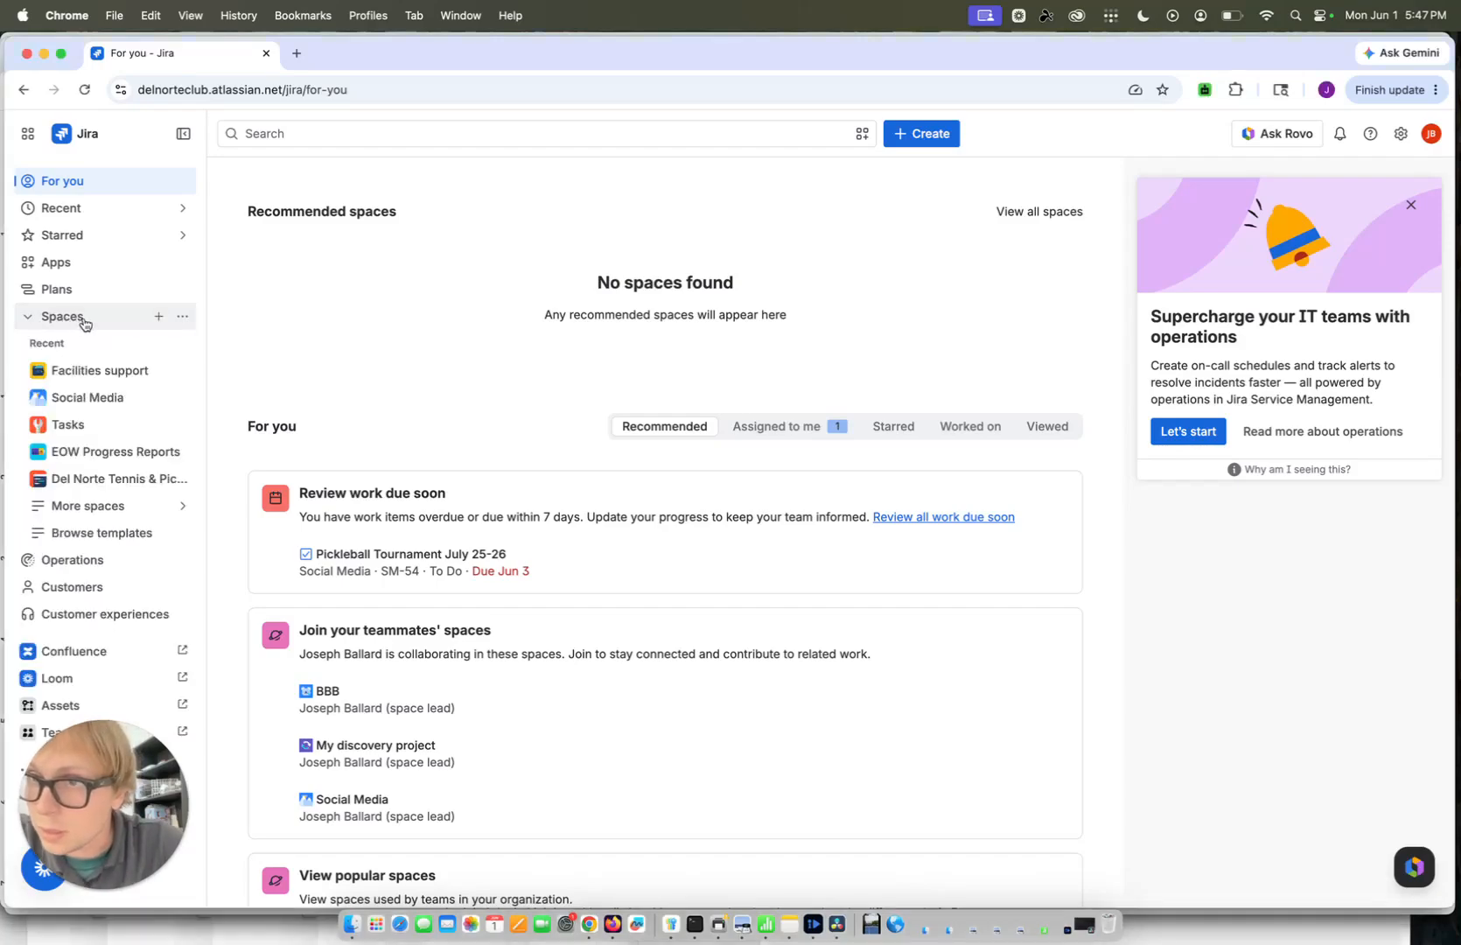
{"action": "left_click", "coordinate": [99, 377]}
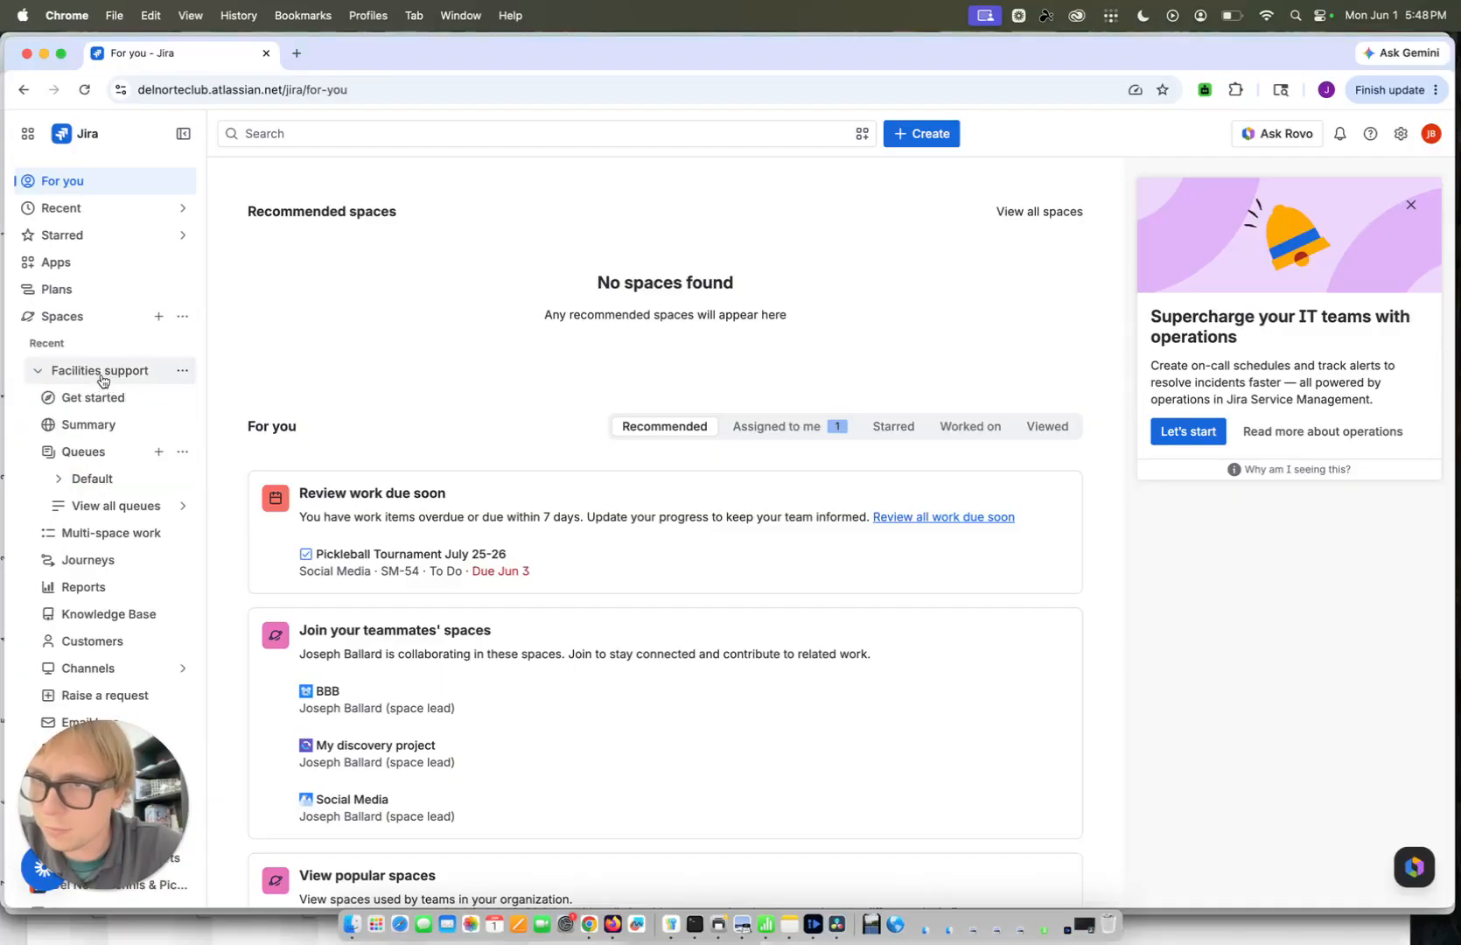
{"action": "scroll", "coordinate": [91, 507], "scroll_direction": "down", "scroll_amount": 3}
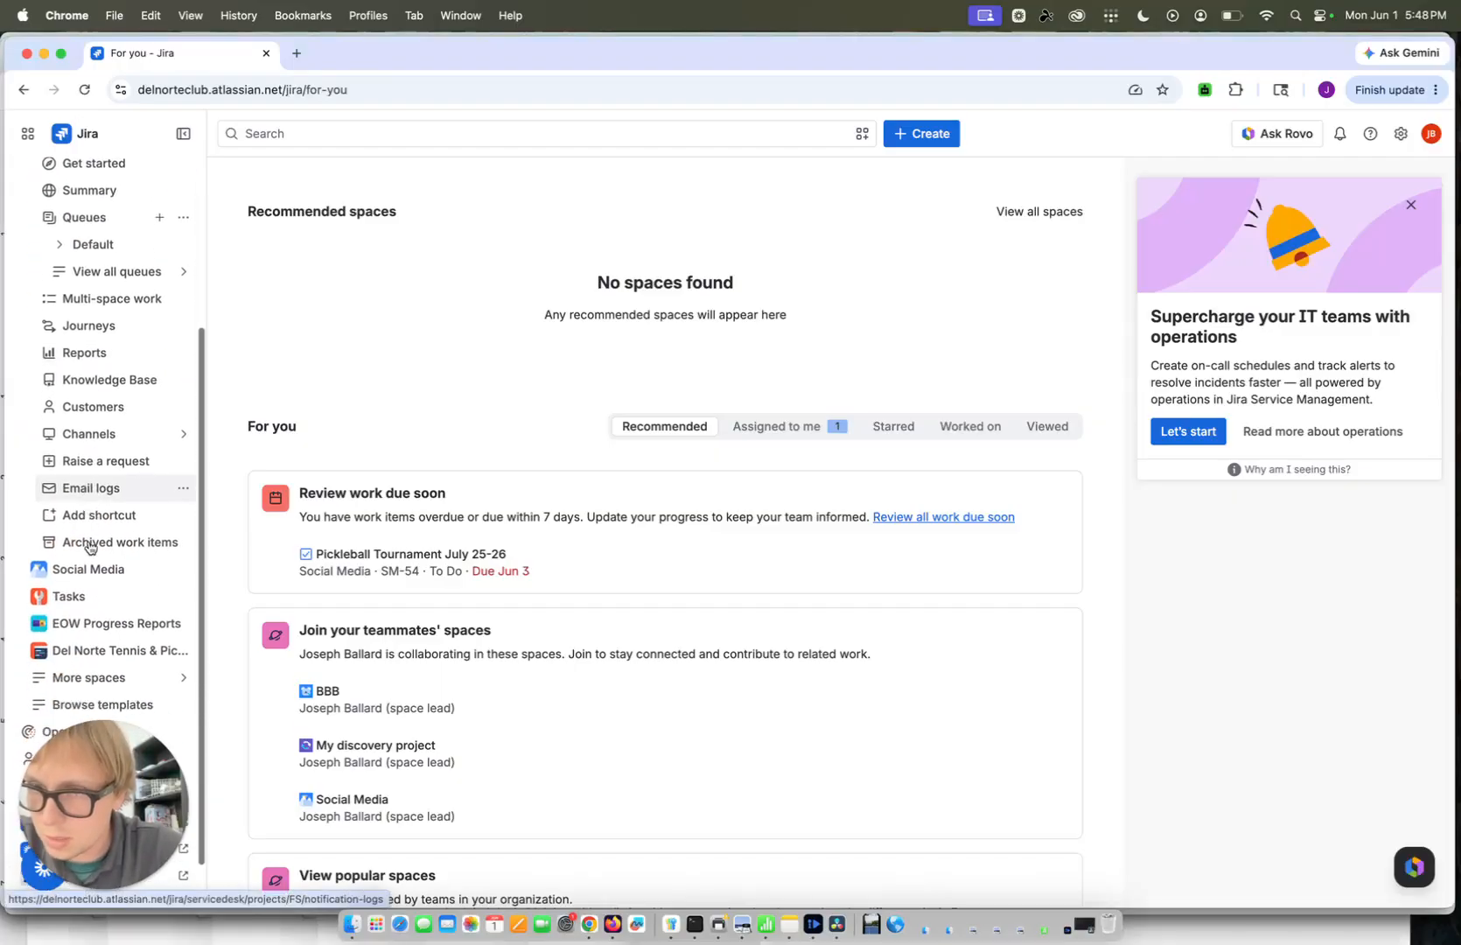
{"action": "scroll", "coordinate": [89, 542], "scroll_direction": "up", "scroll_amount": 3}
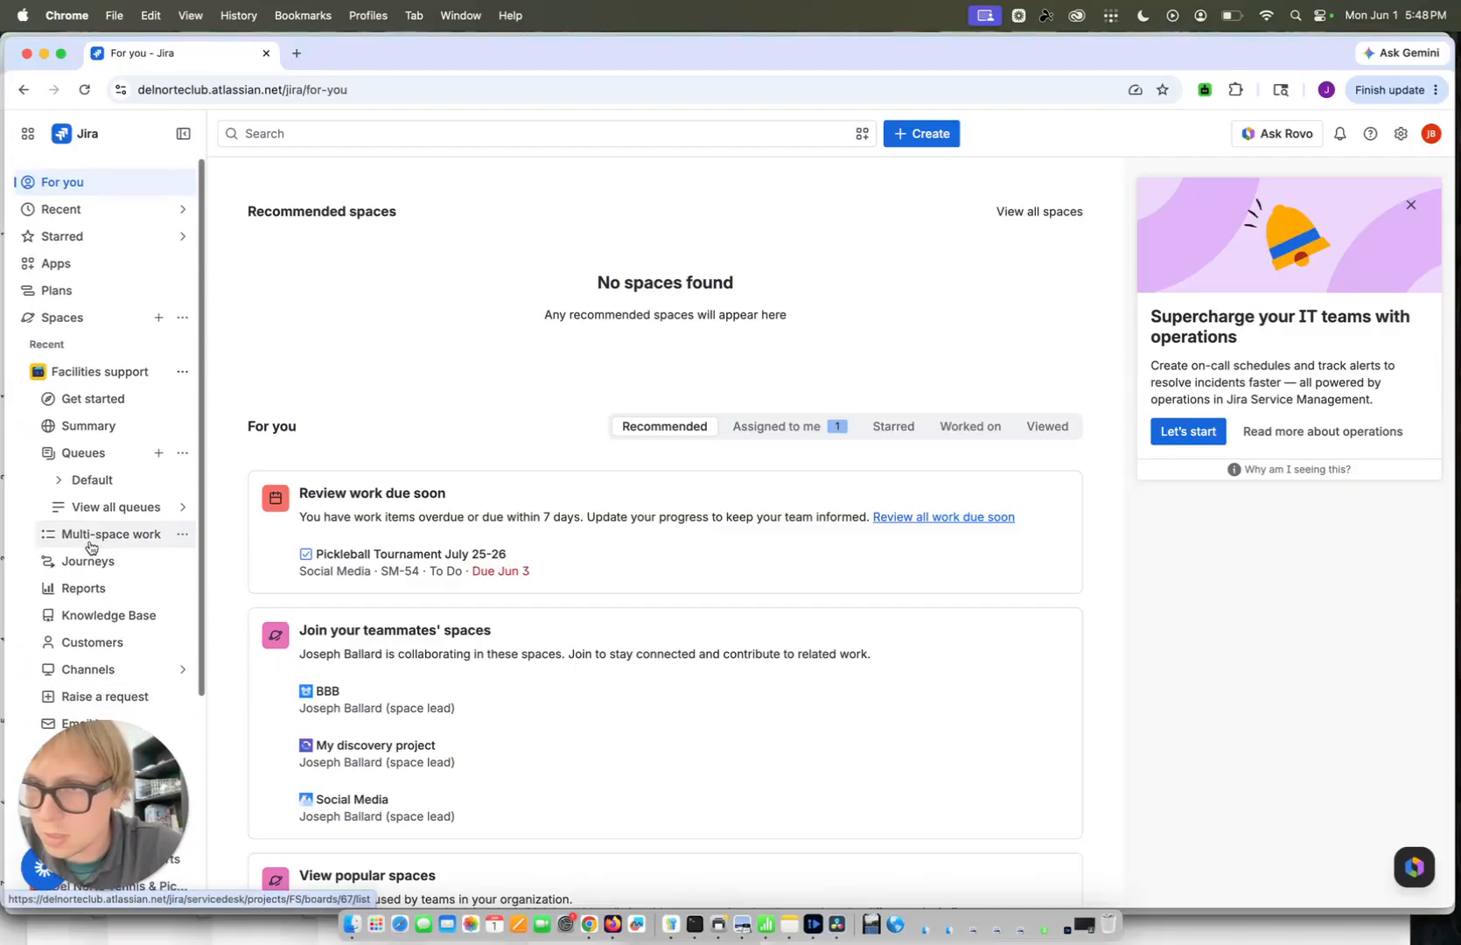
{"action": "left_click", "coordinate": [86, 372]}
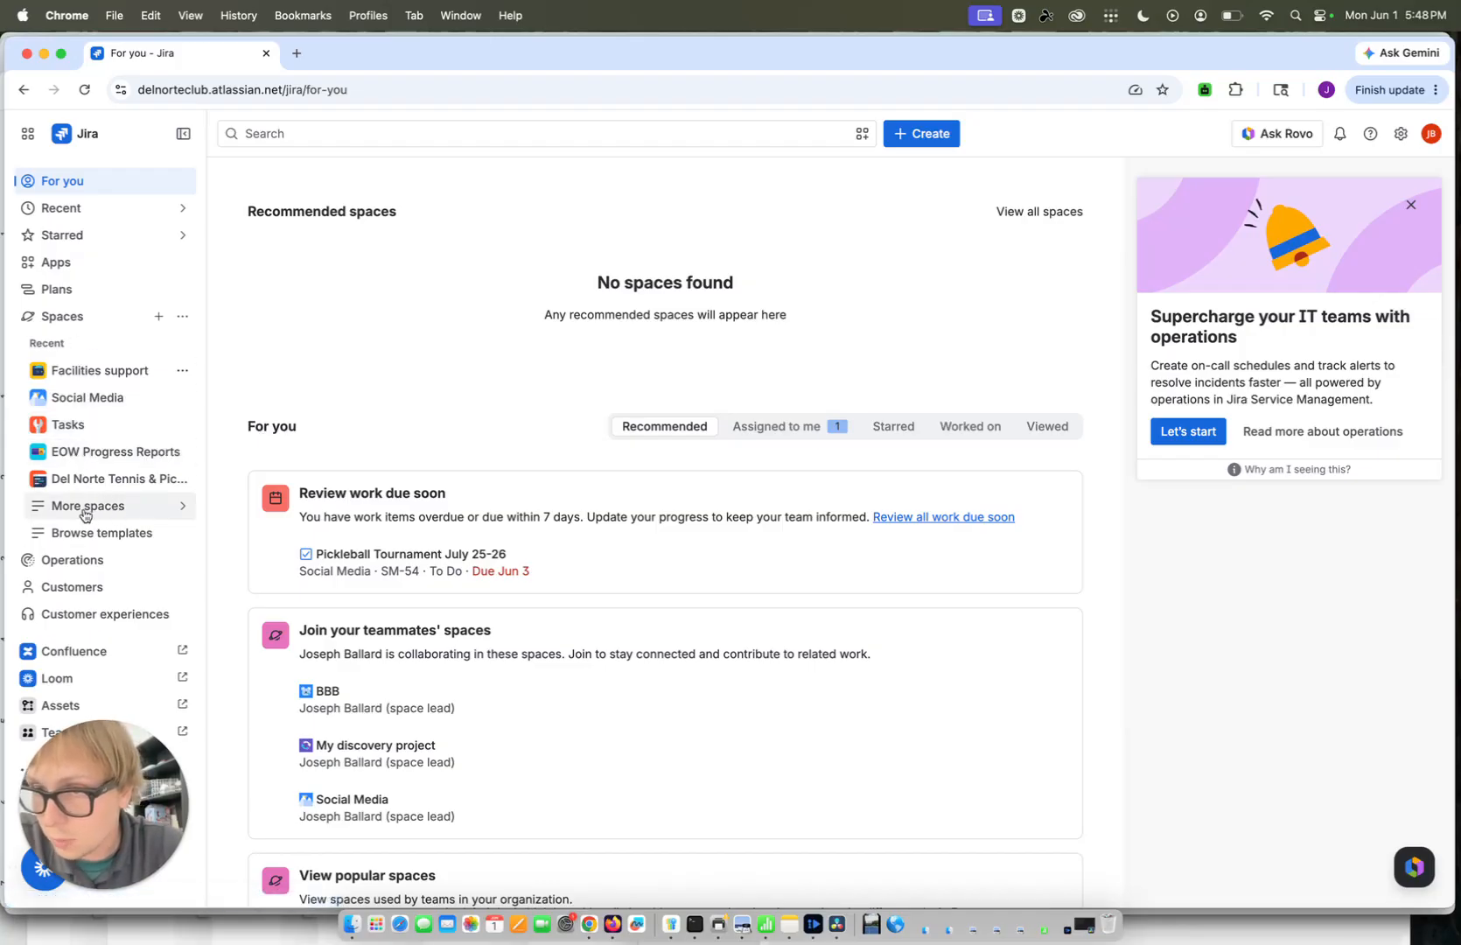
{"action": "left_click", "coordinate": [122, 509]}
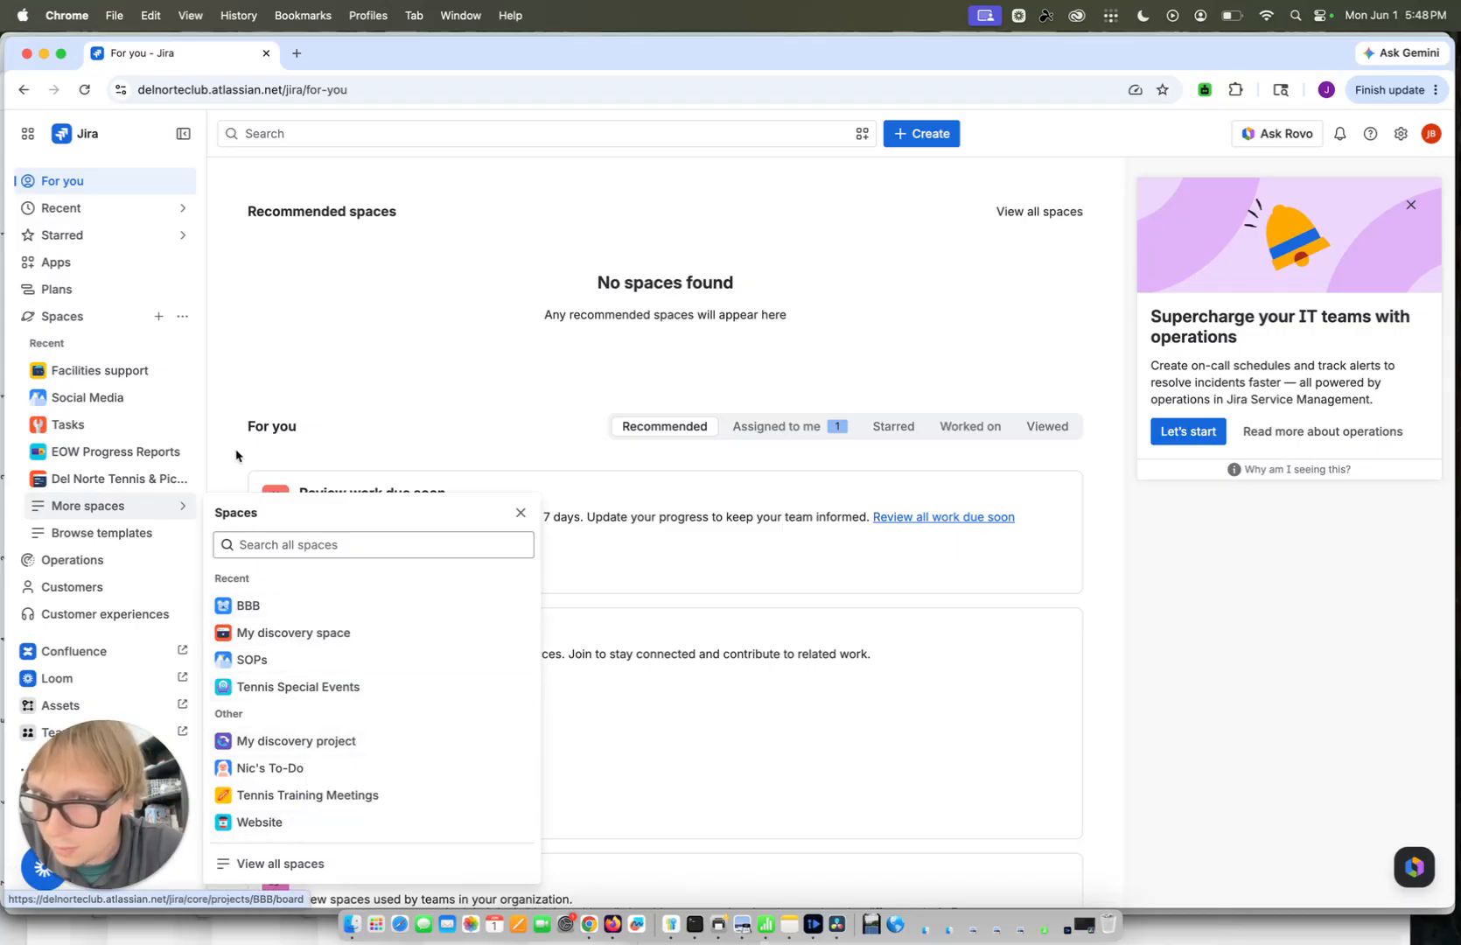
{"action": "left_click", "coordinate": [157, 514]}
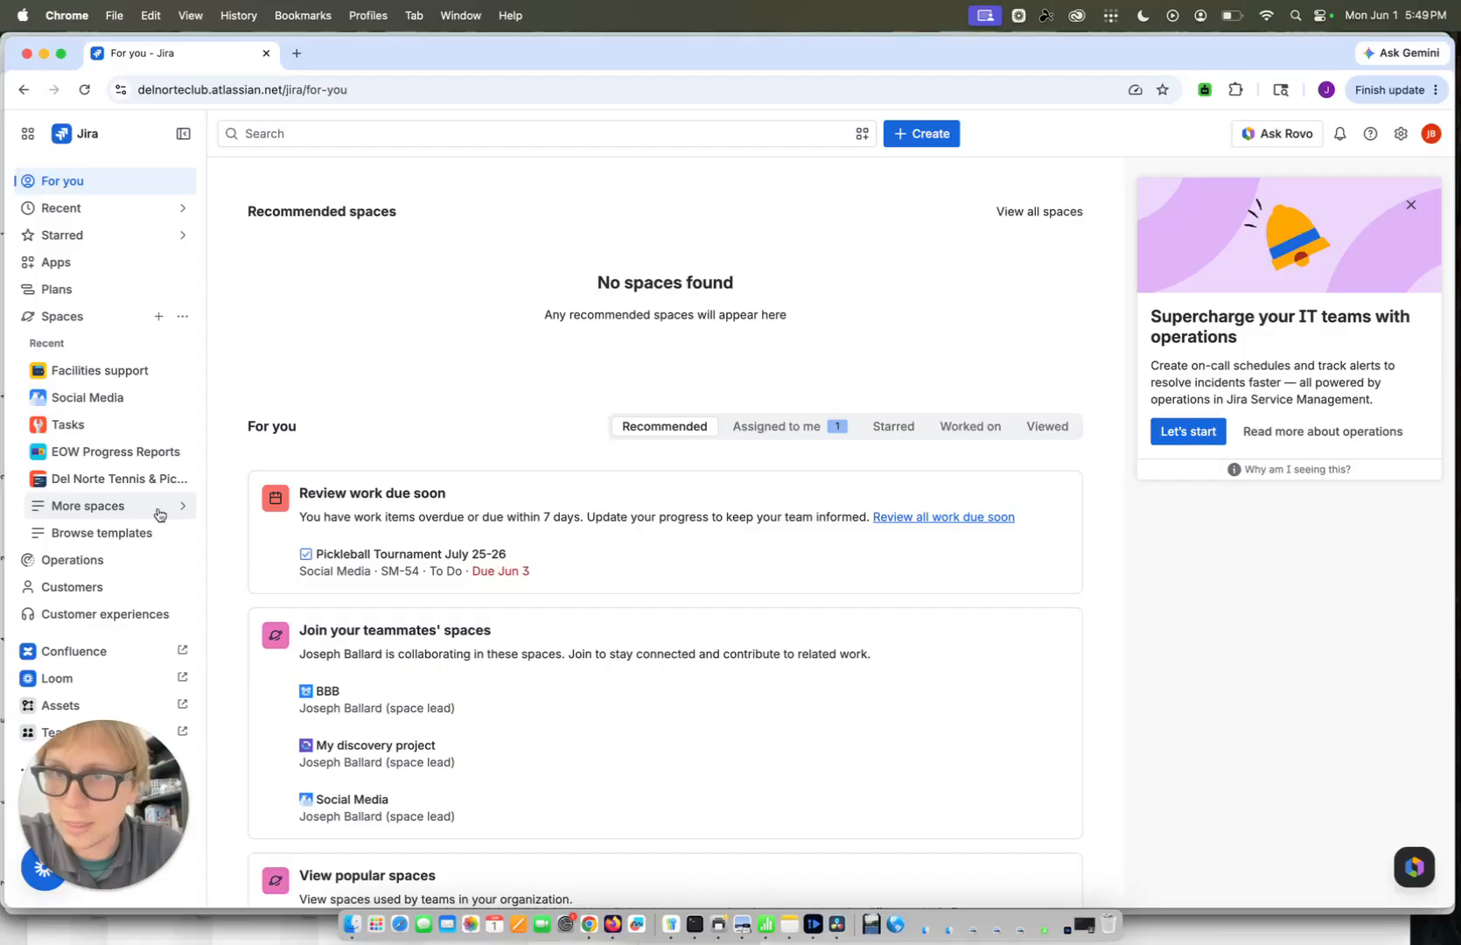
Open the Tasks space and create a To Do task titled "Buy sign for above tennis poster board"
{"action": "left_click", "coordinate": [83, 429]}
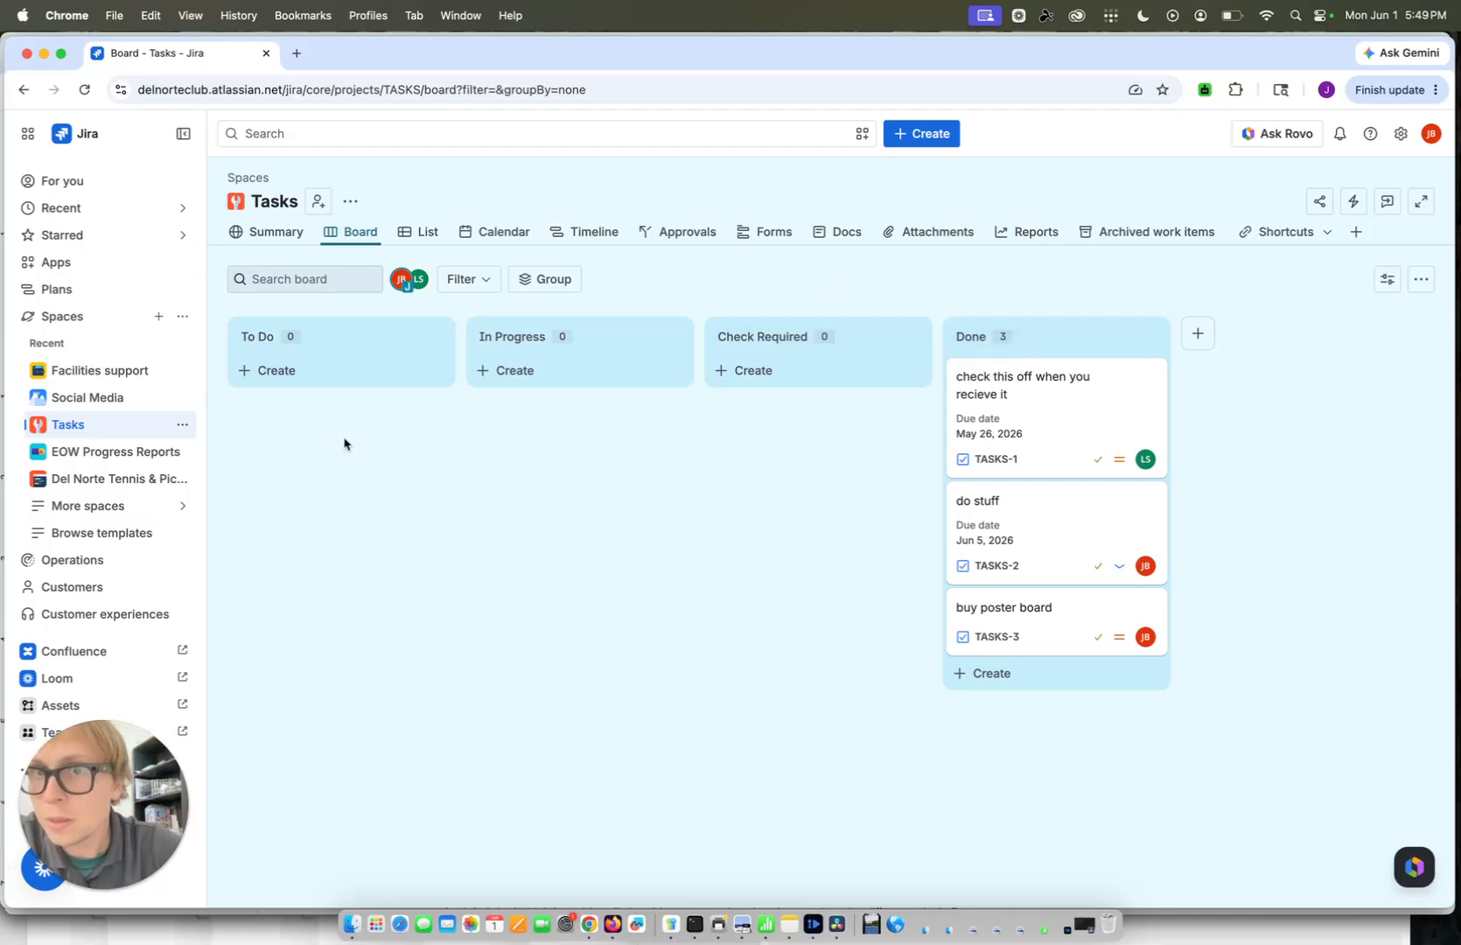
{"action": "left_click", "coordinate": [280, 382]}
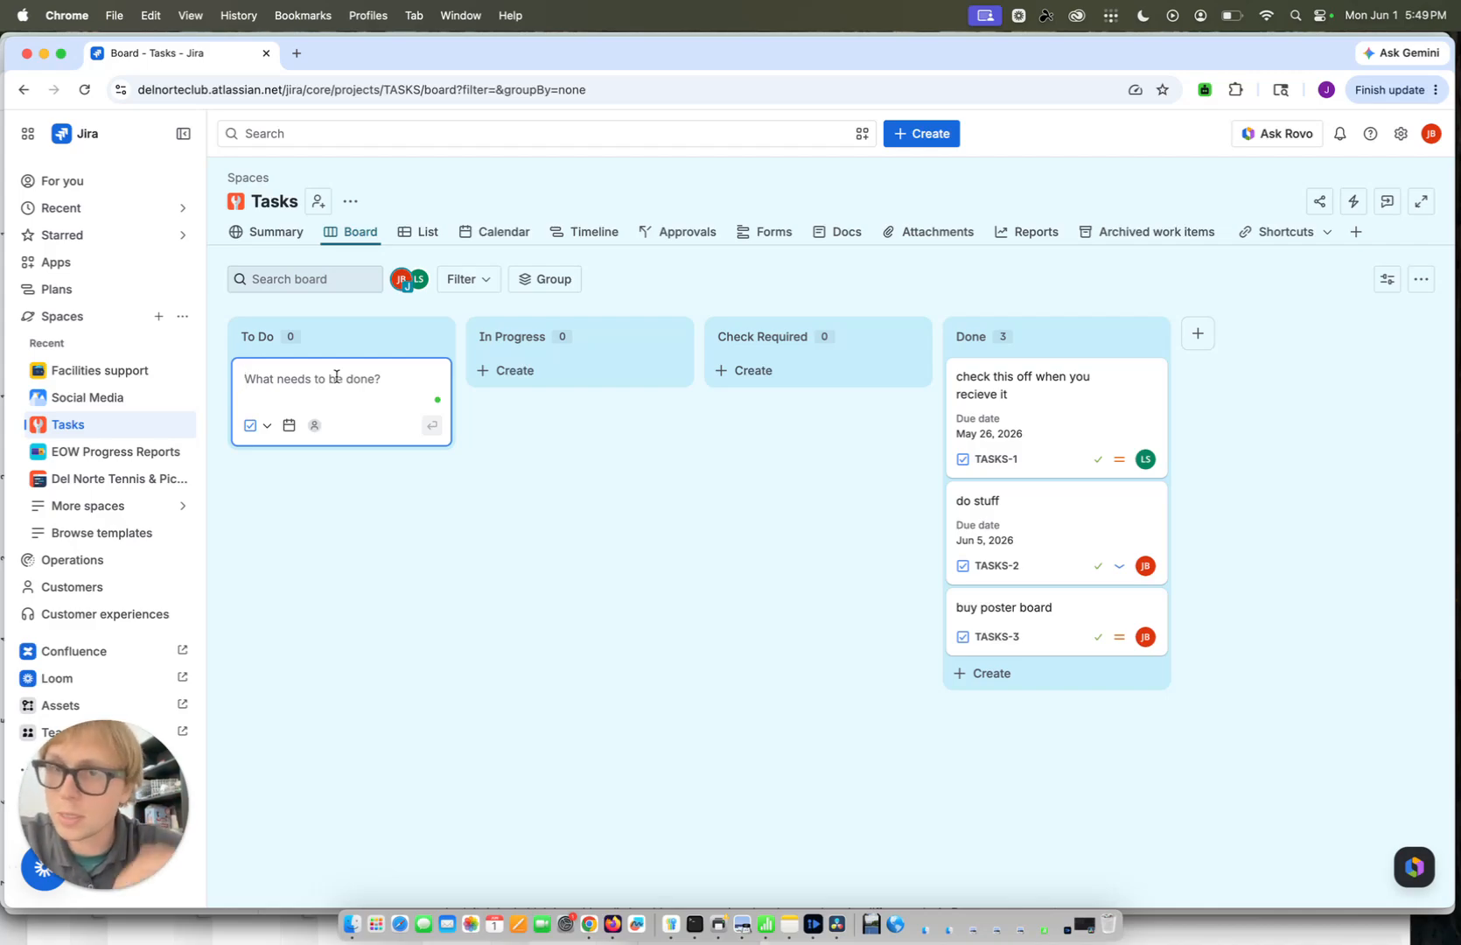
{"action": "type", "text": "B"}
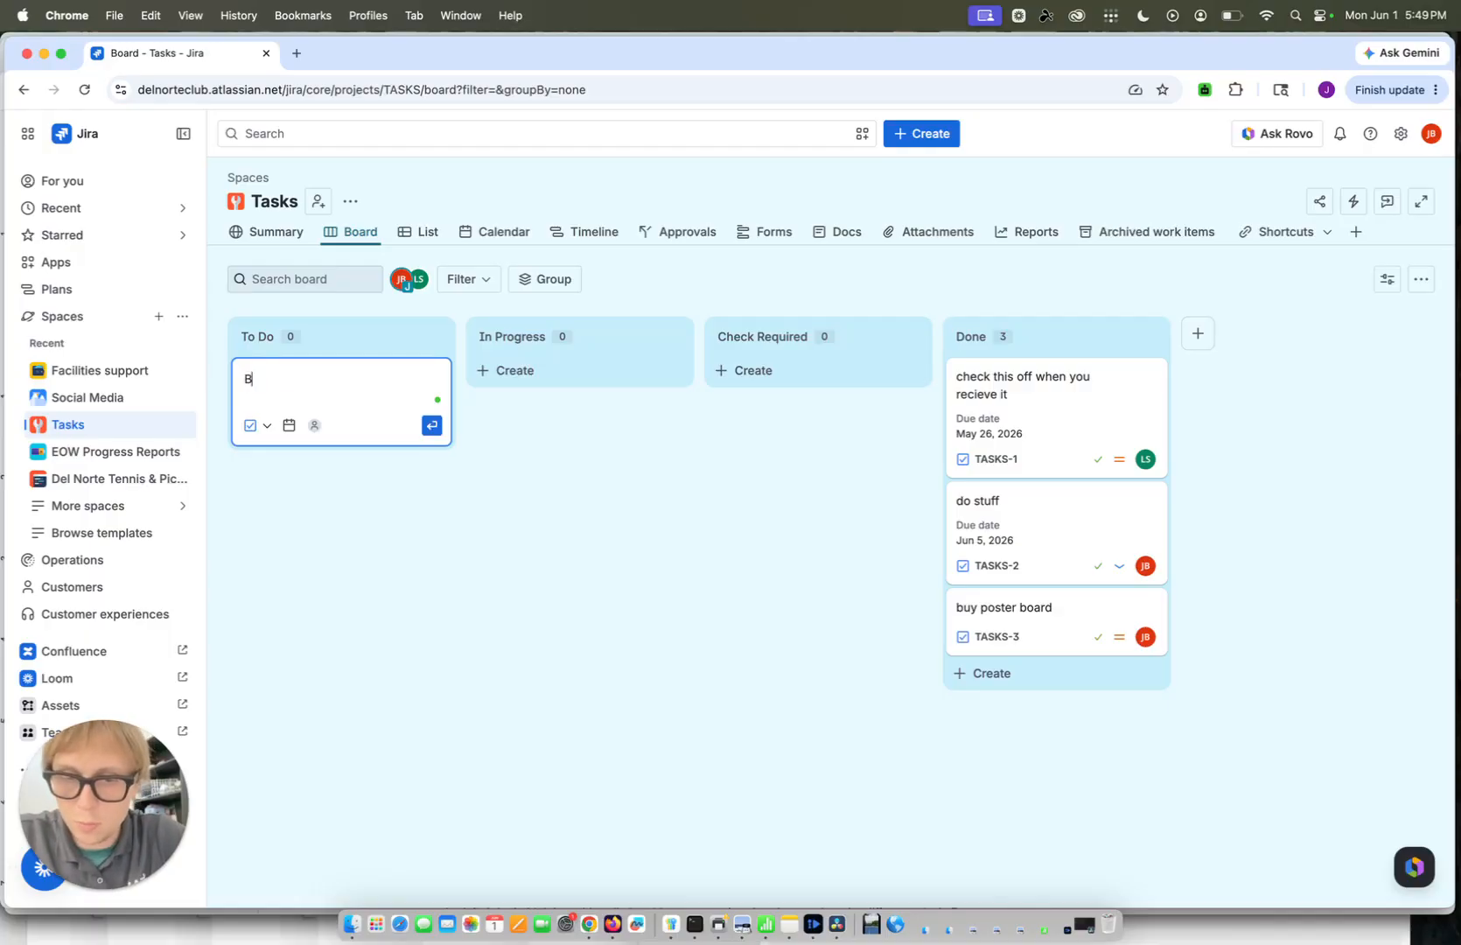
{"action": "type", "text": "uy sign "}
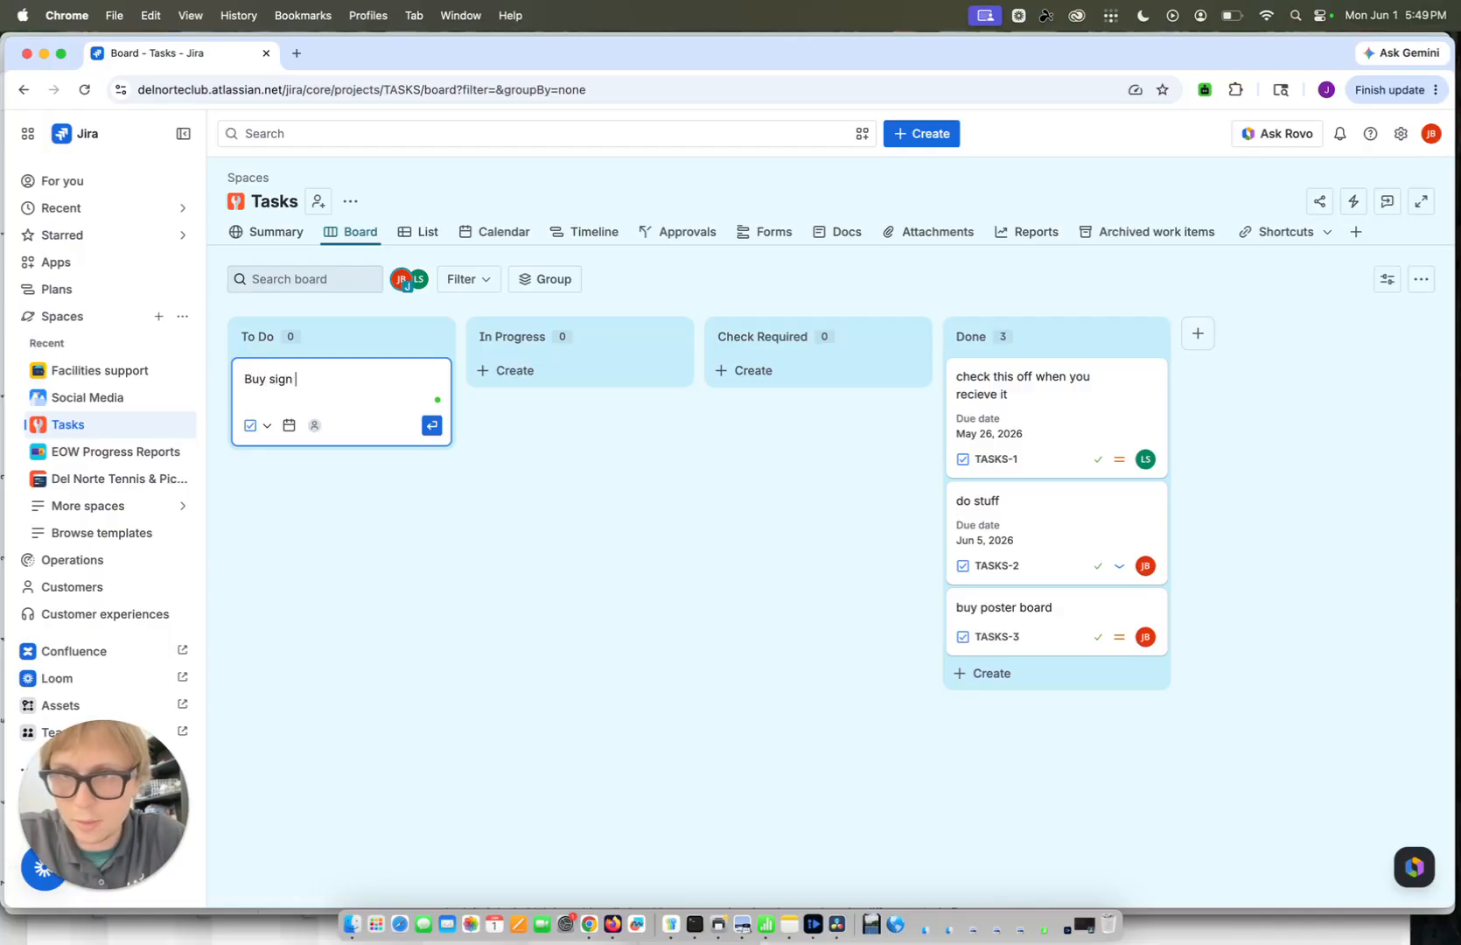
{"action": "type", "text": "for above tennis "}
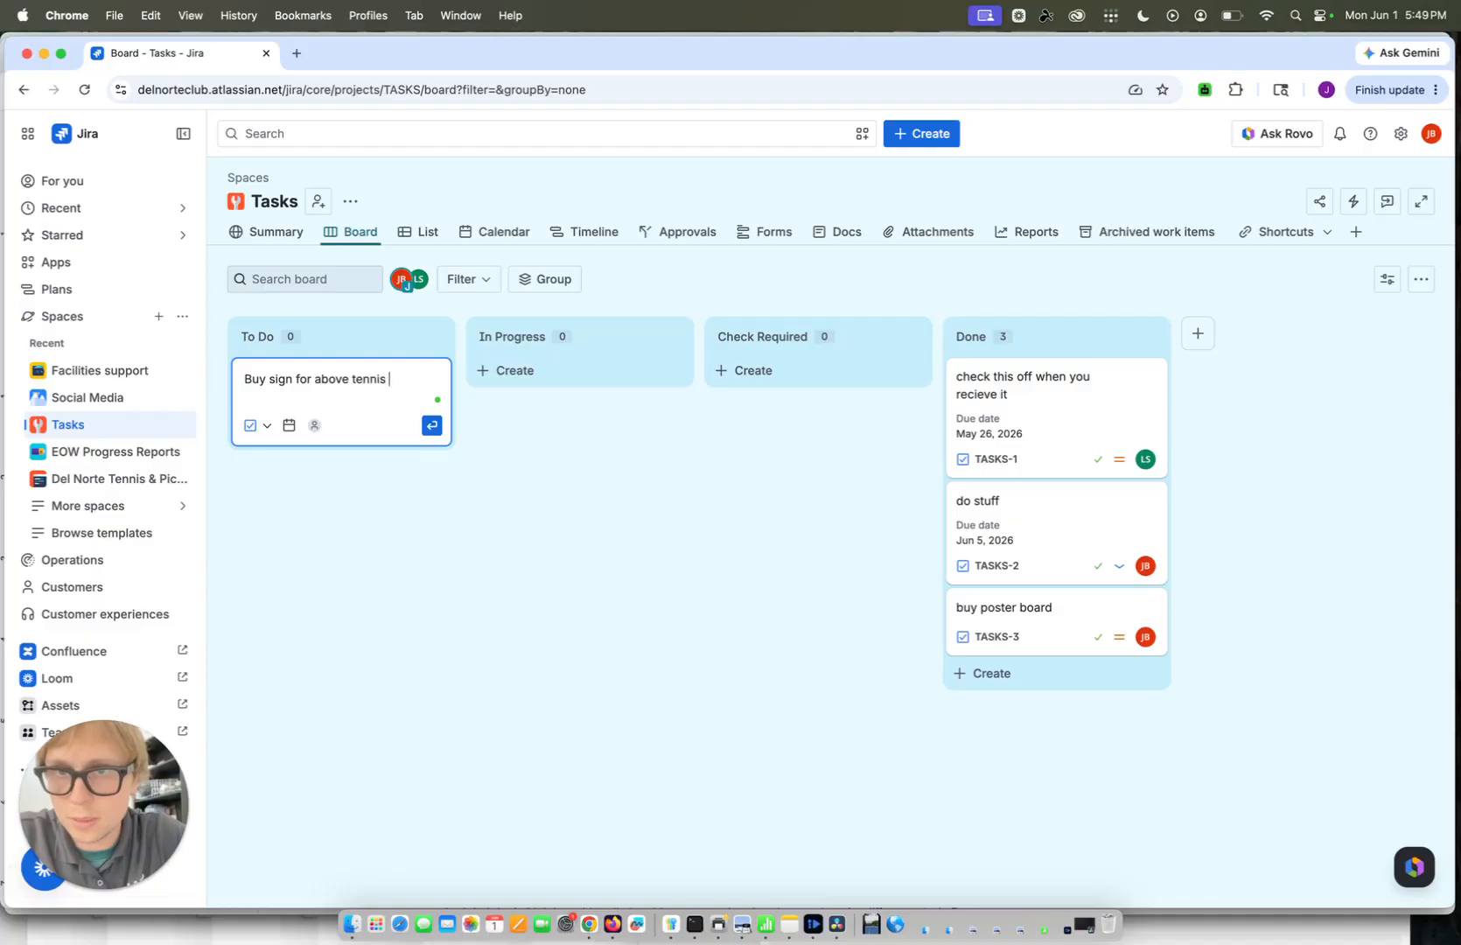
{"action": "type", "text": "poster board"}
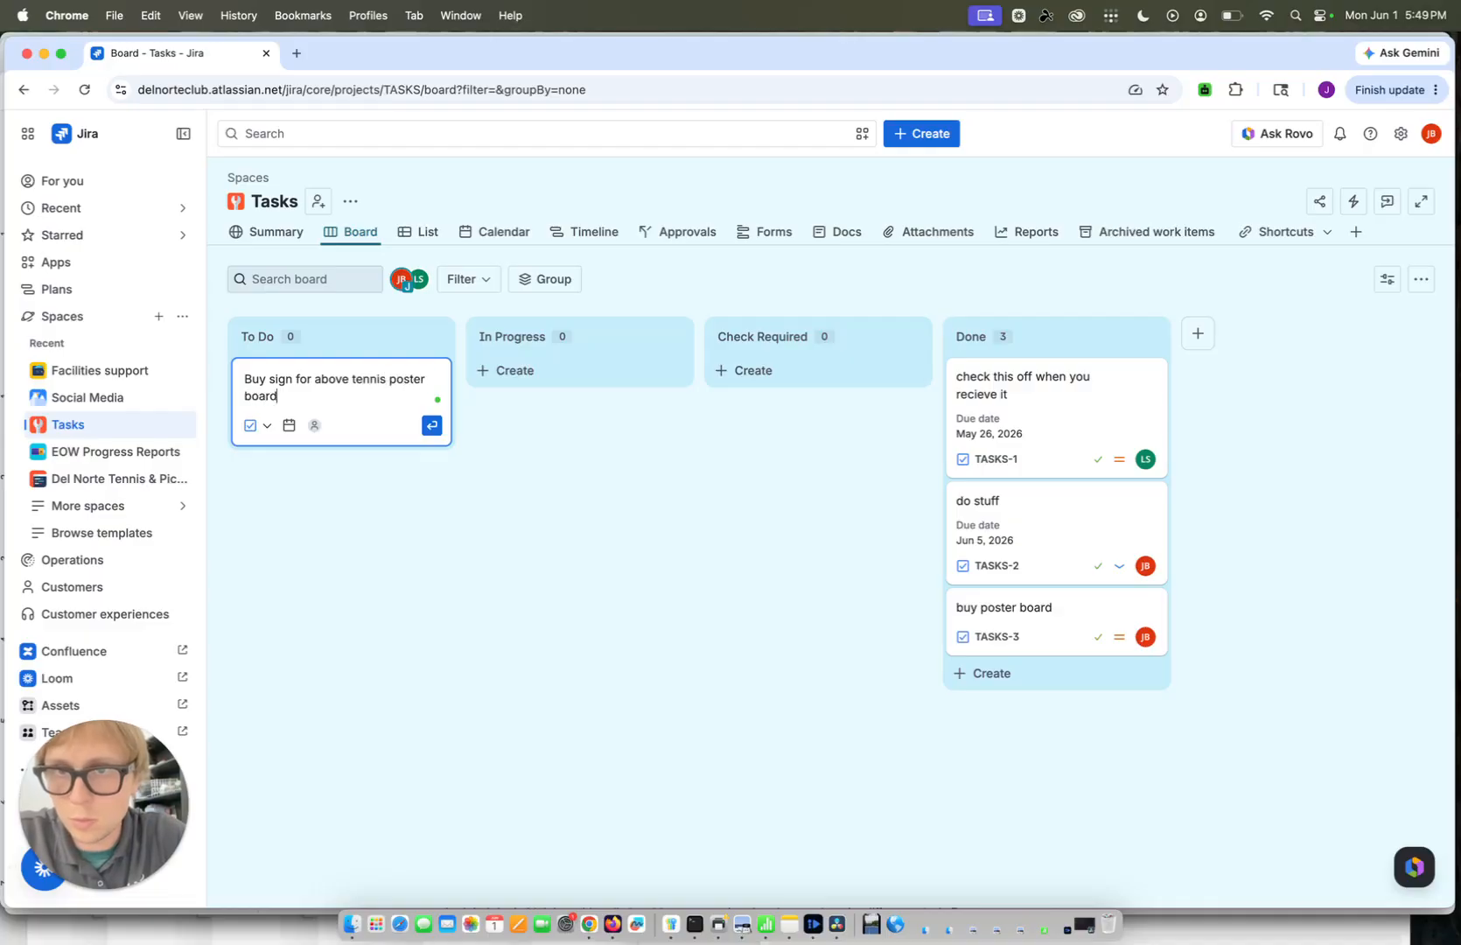
{"action": "key", "text": "Return"}
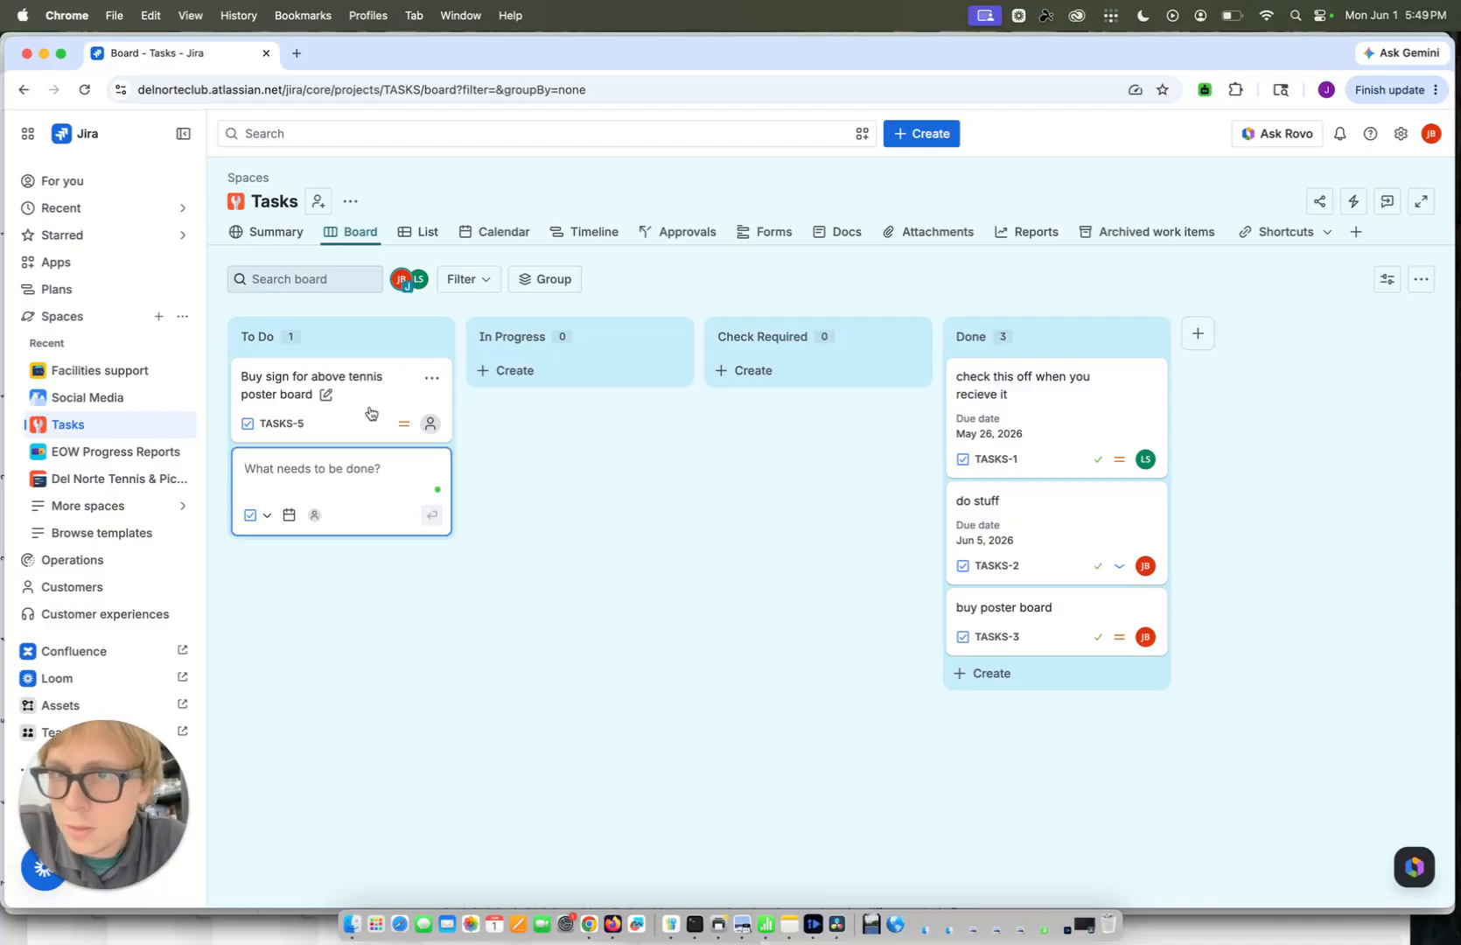
Assign the "Buy sign for above tennis poster board" task to your own account
{"action": "left_click", "coordinate": [362, 398]}
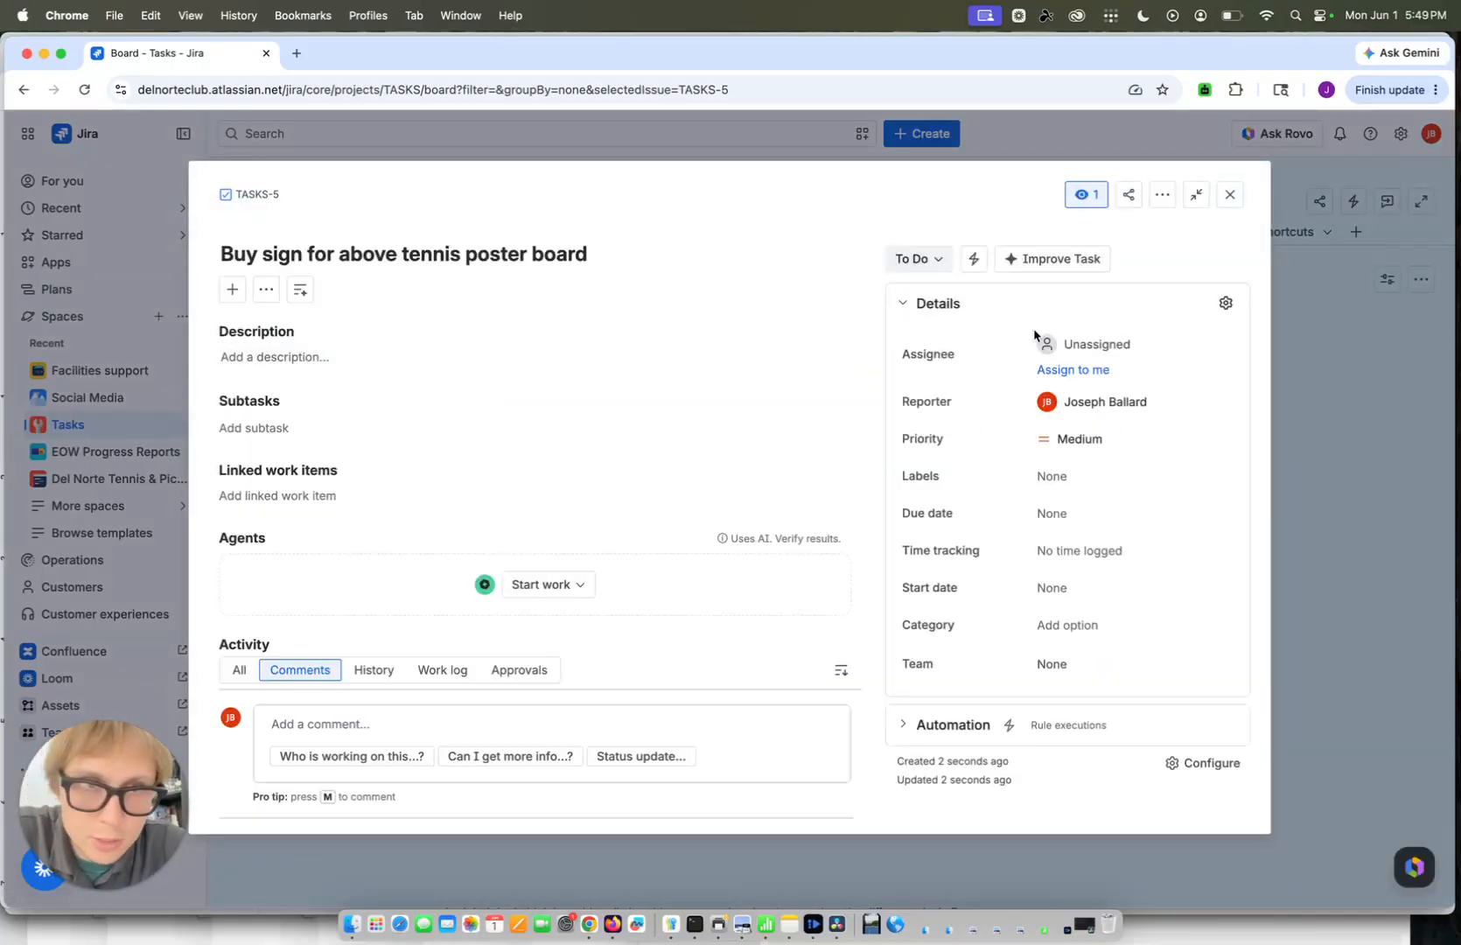
{"action": "left_click", "coordinate": [1062, 344]}
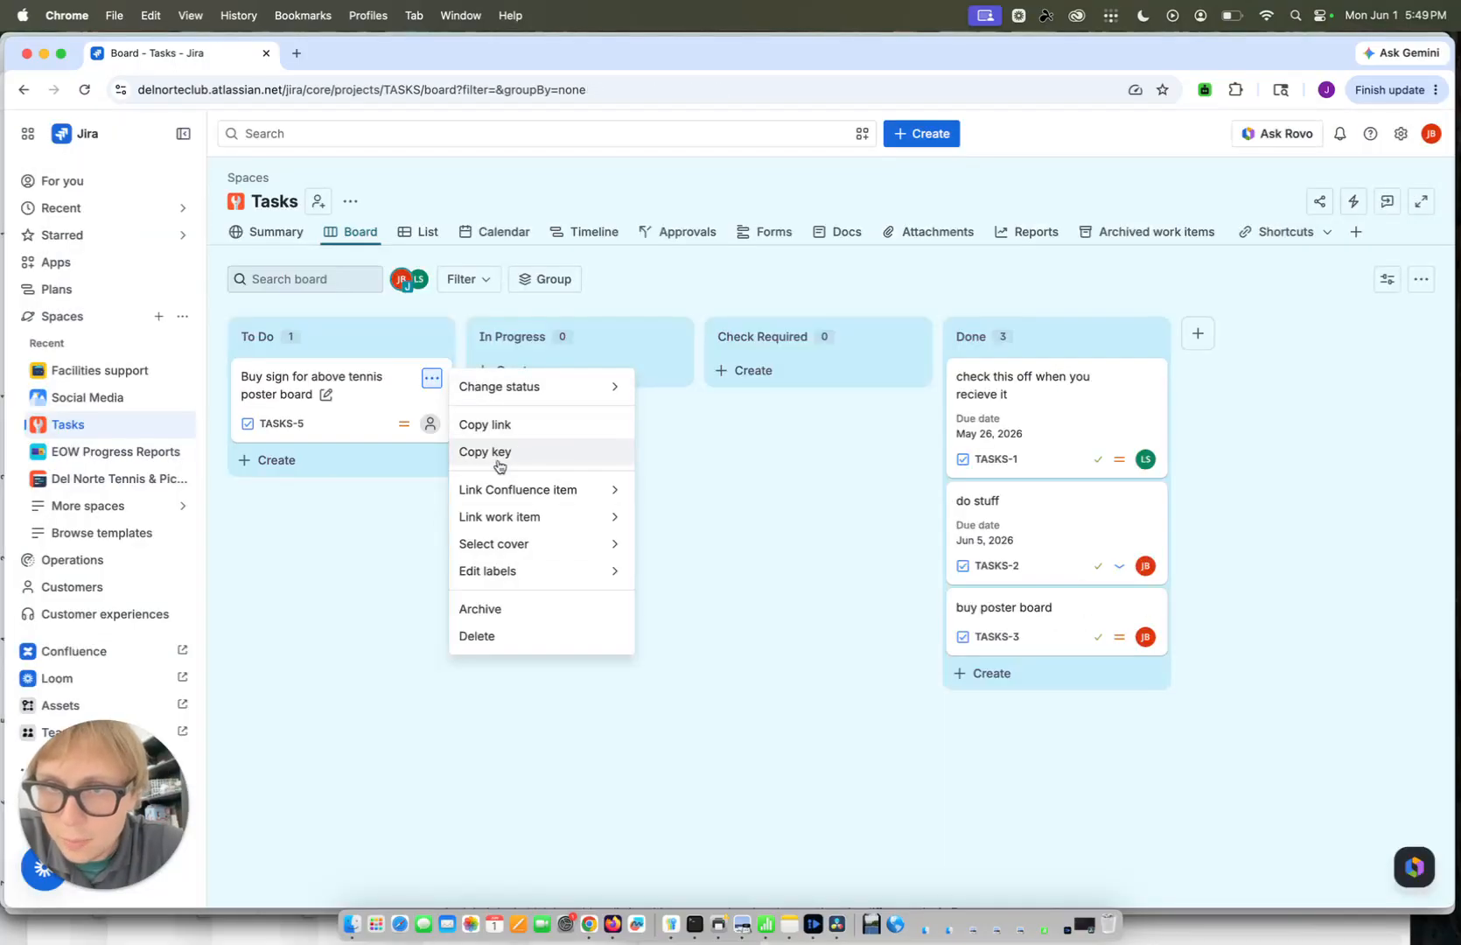
{"action": "left_click", "coordinate": [430, 423]}
{"action": "left_click", "coordinate": [494, 542]}
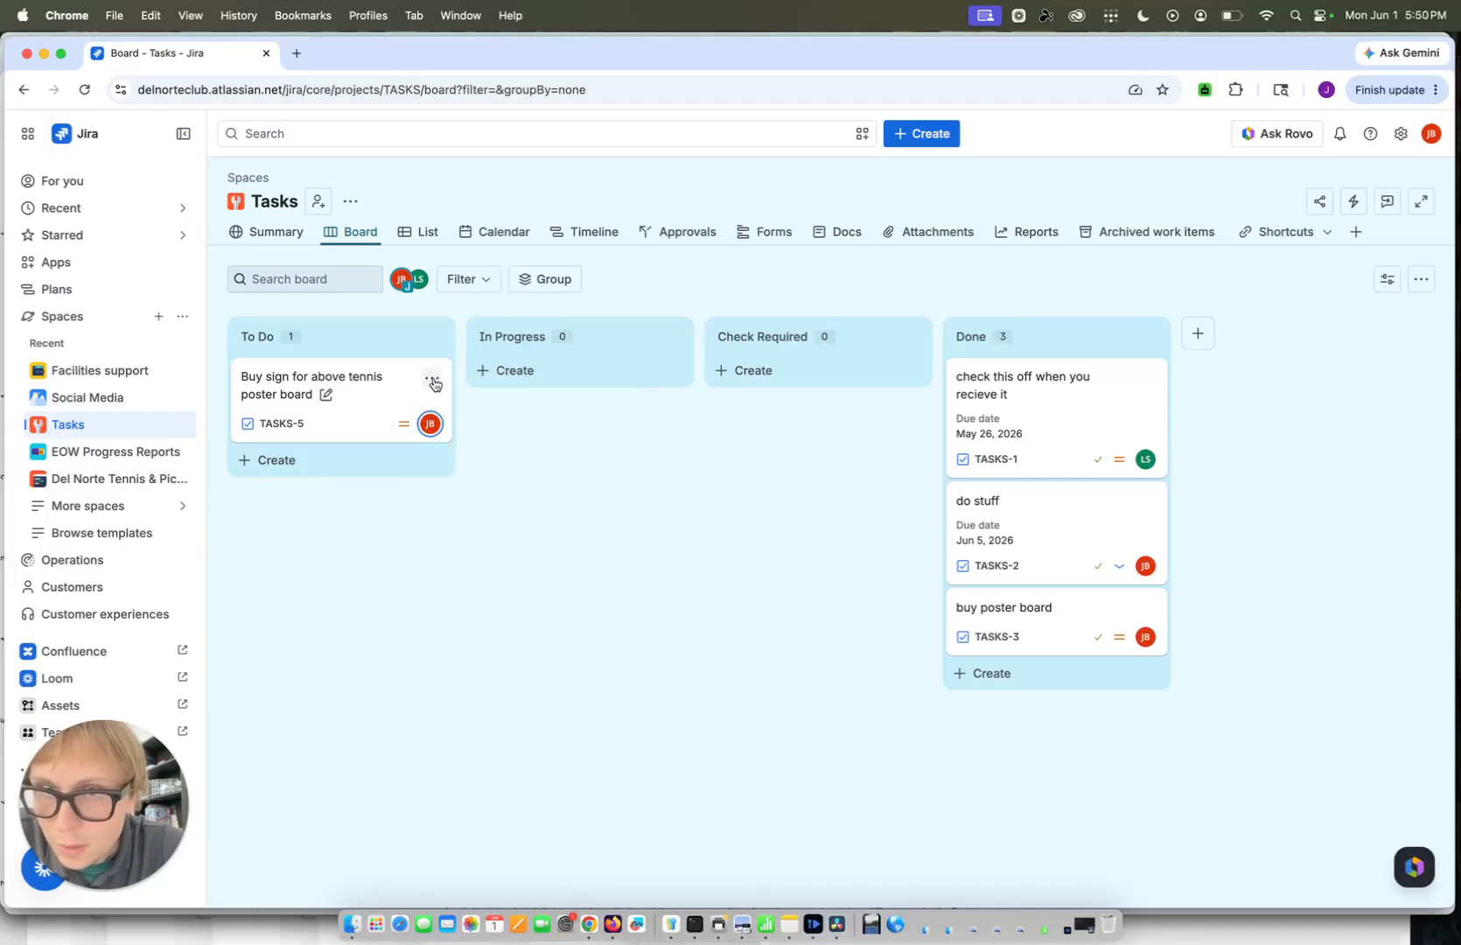
Set the due date of the "Buy sign for above tennis poster board" task to June 3, 2026
{"action": "left_click", "coordinate": [383, 406]}
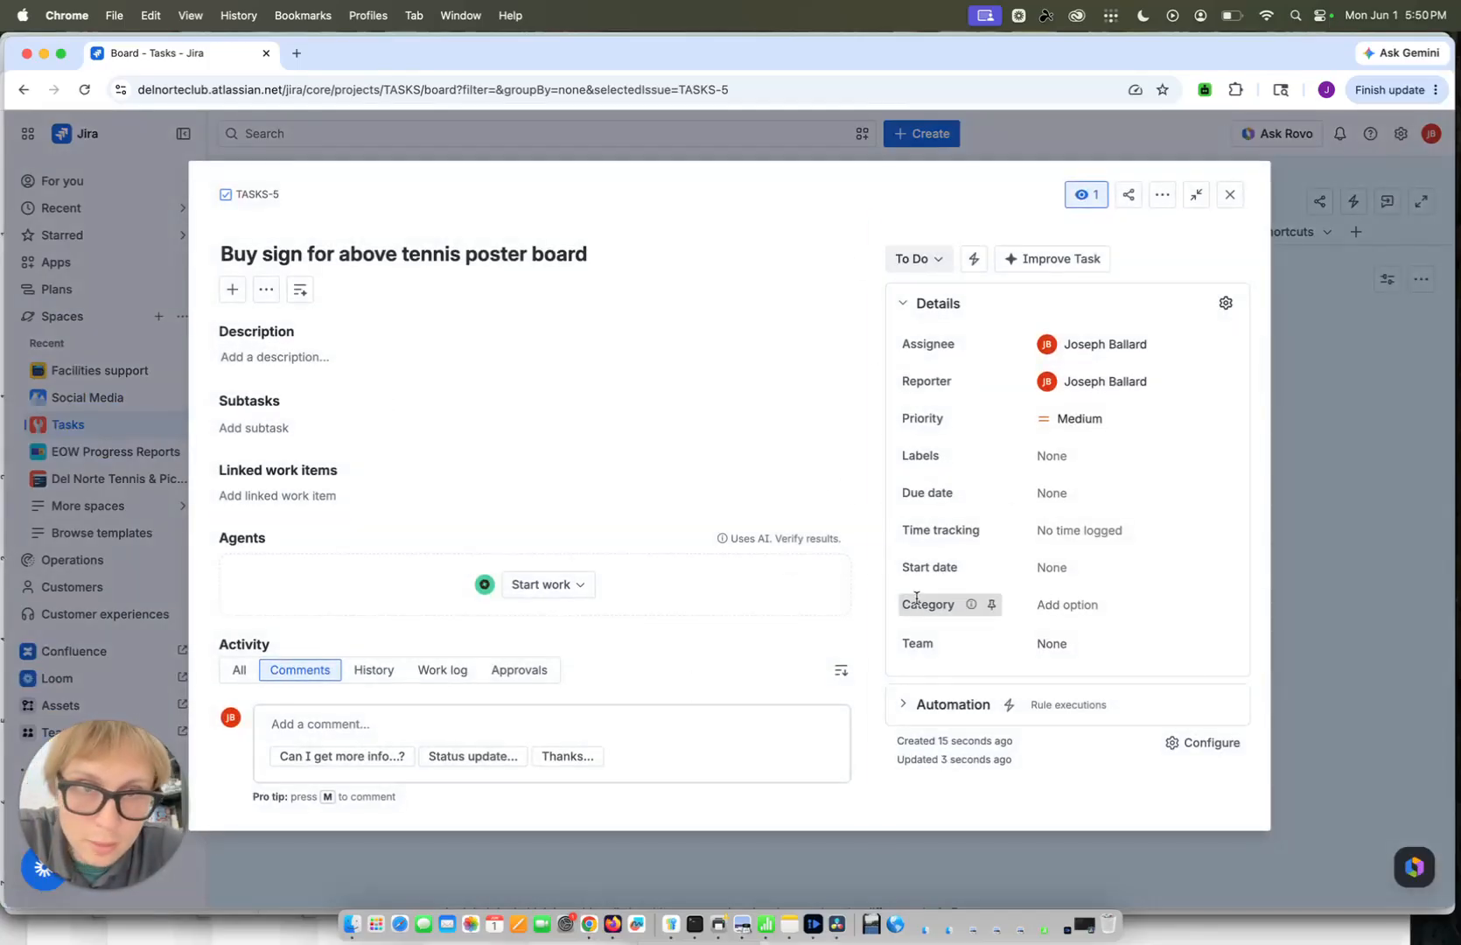
{"action": "left_click", "coordinate": [1061, 496]}
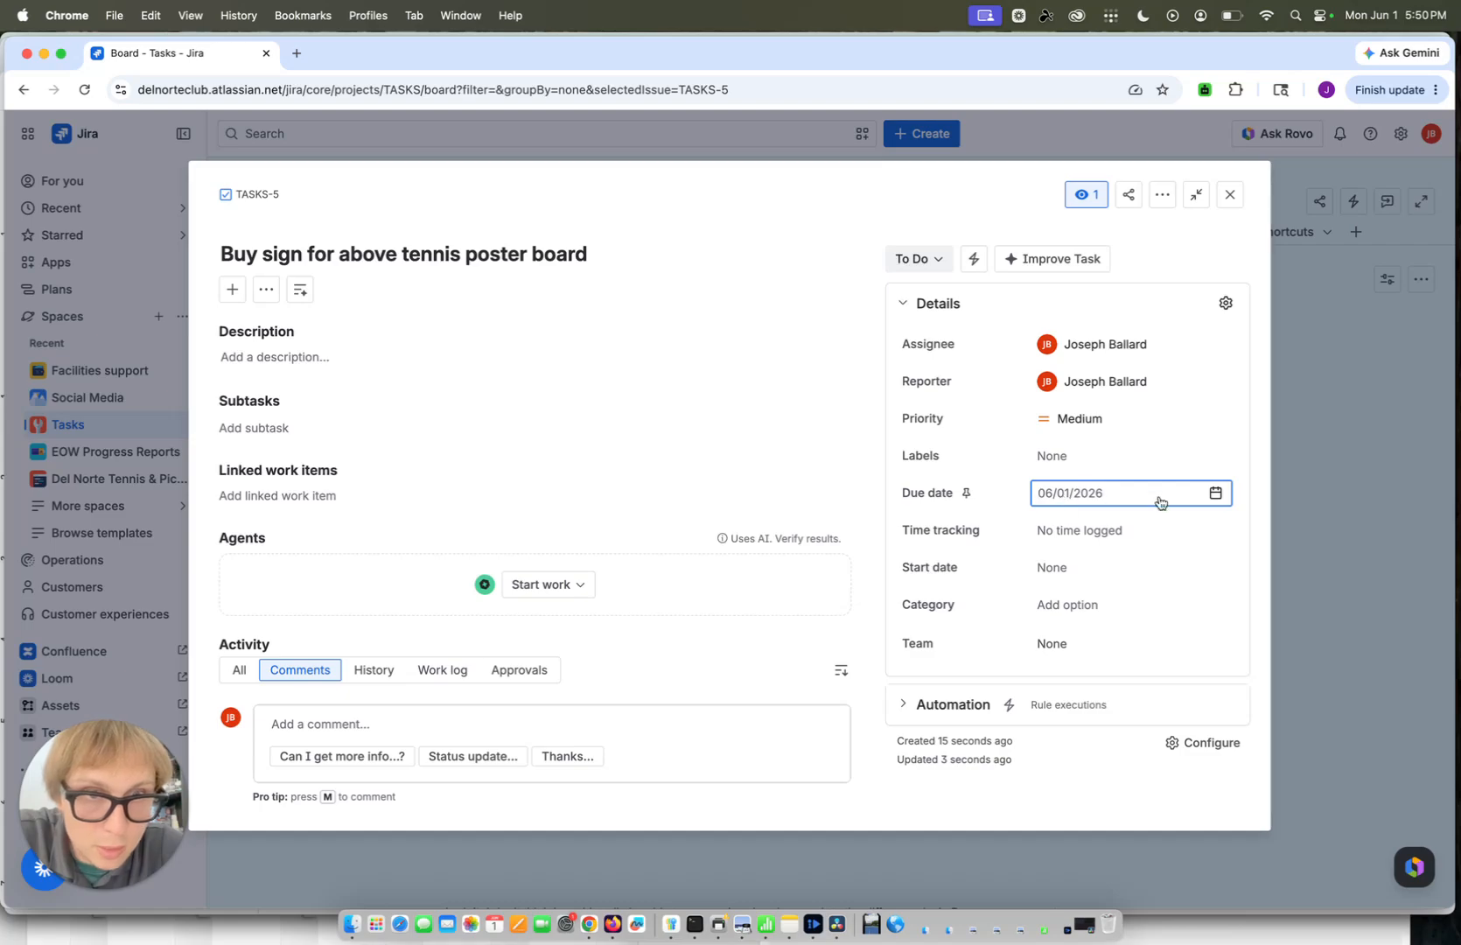
{"action": "left_click", "coordinate": [1215, 492]}
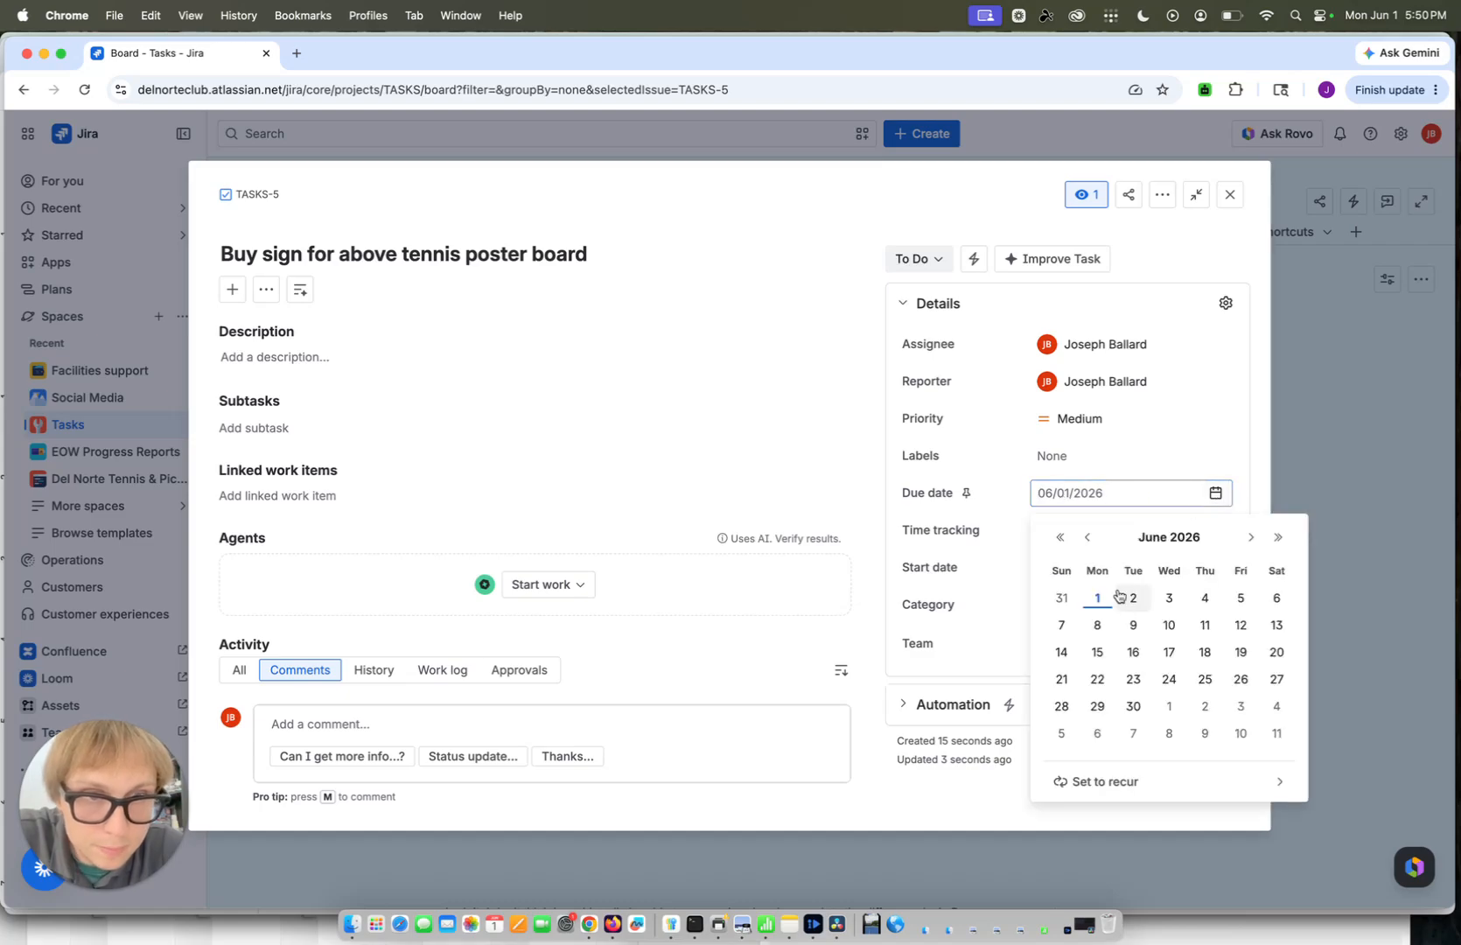
{"action": "left_click", "coordinate": [1175, 595]}
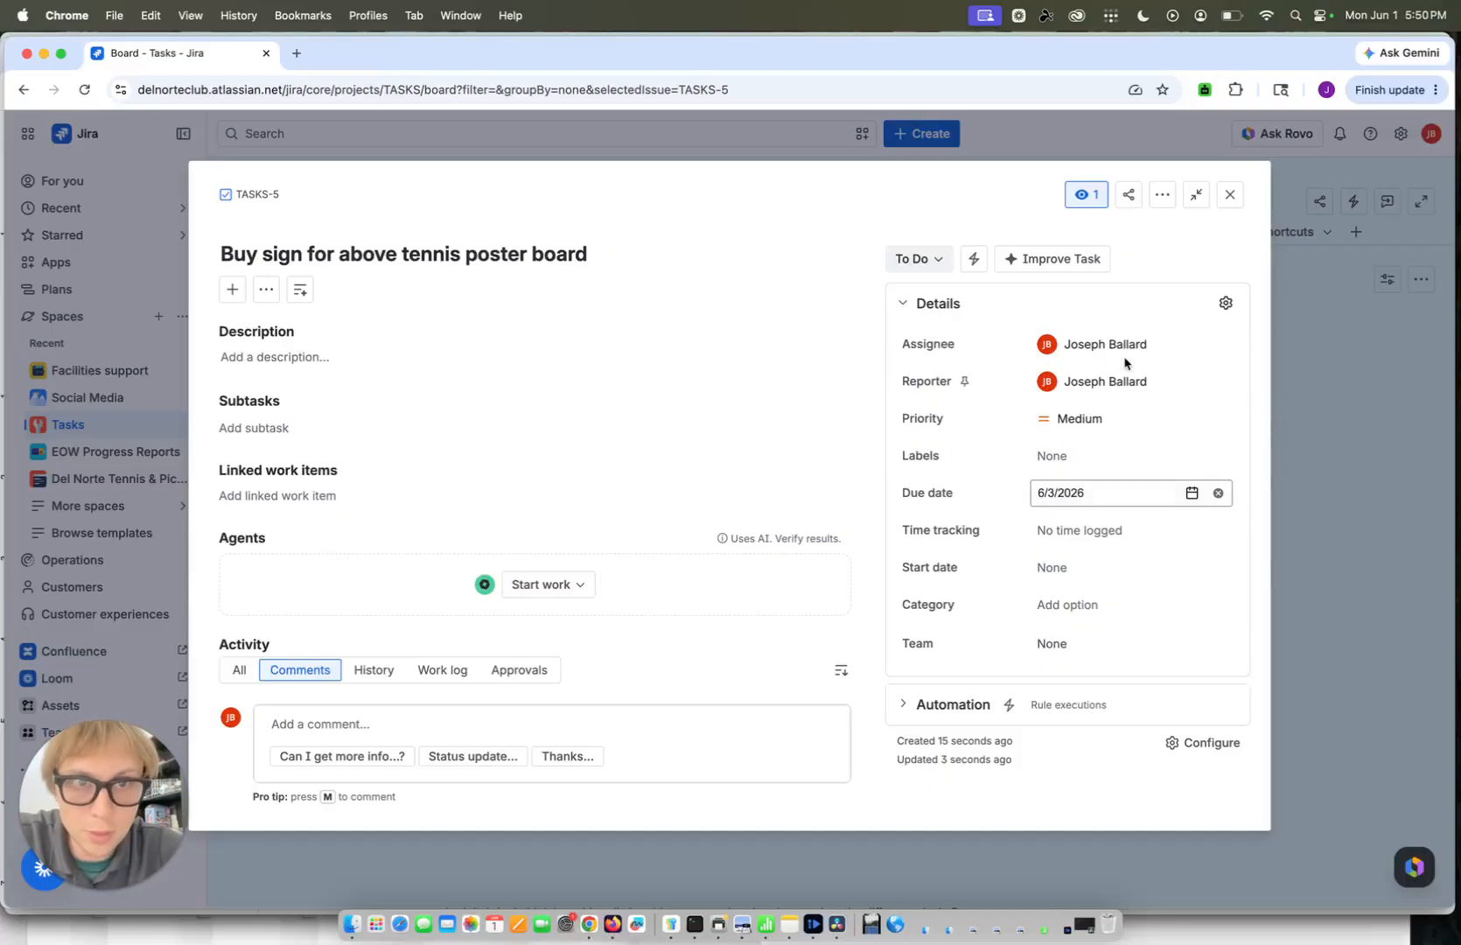
{"action": "mouse_move", "coordinate": [1120, 344]}
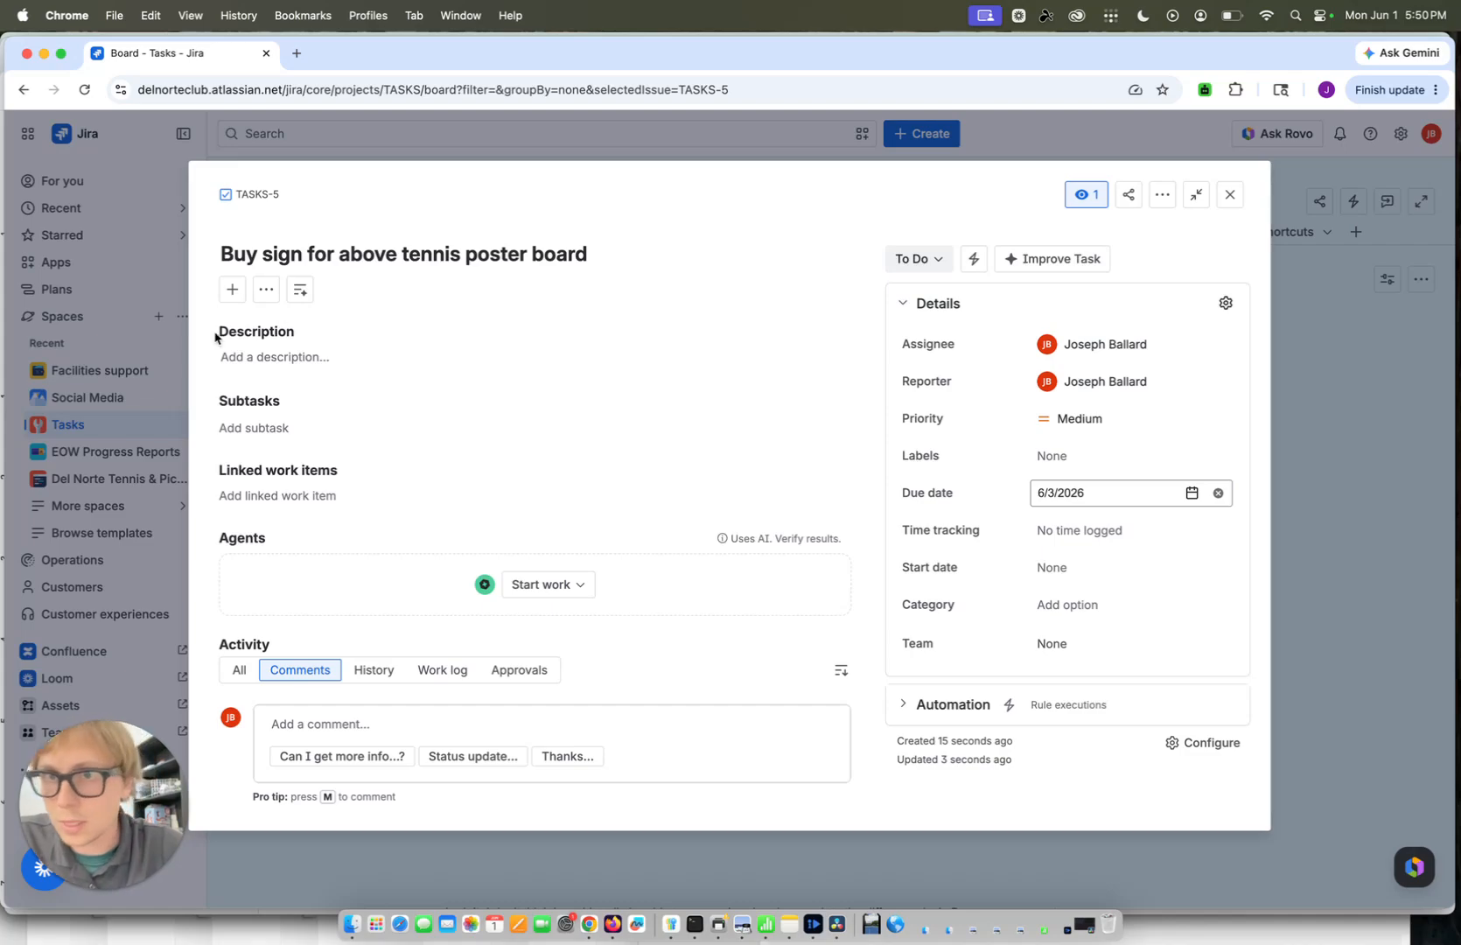
Add the description "Sign must be 36in long and 6 in wide." to the task and save it
{"action": "left_click", "coordinate": [319, 357]}
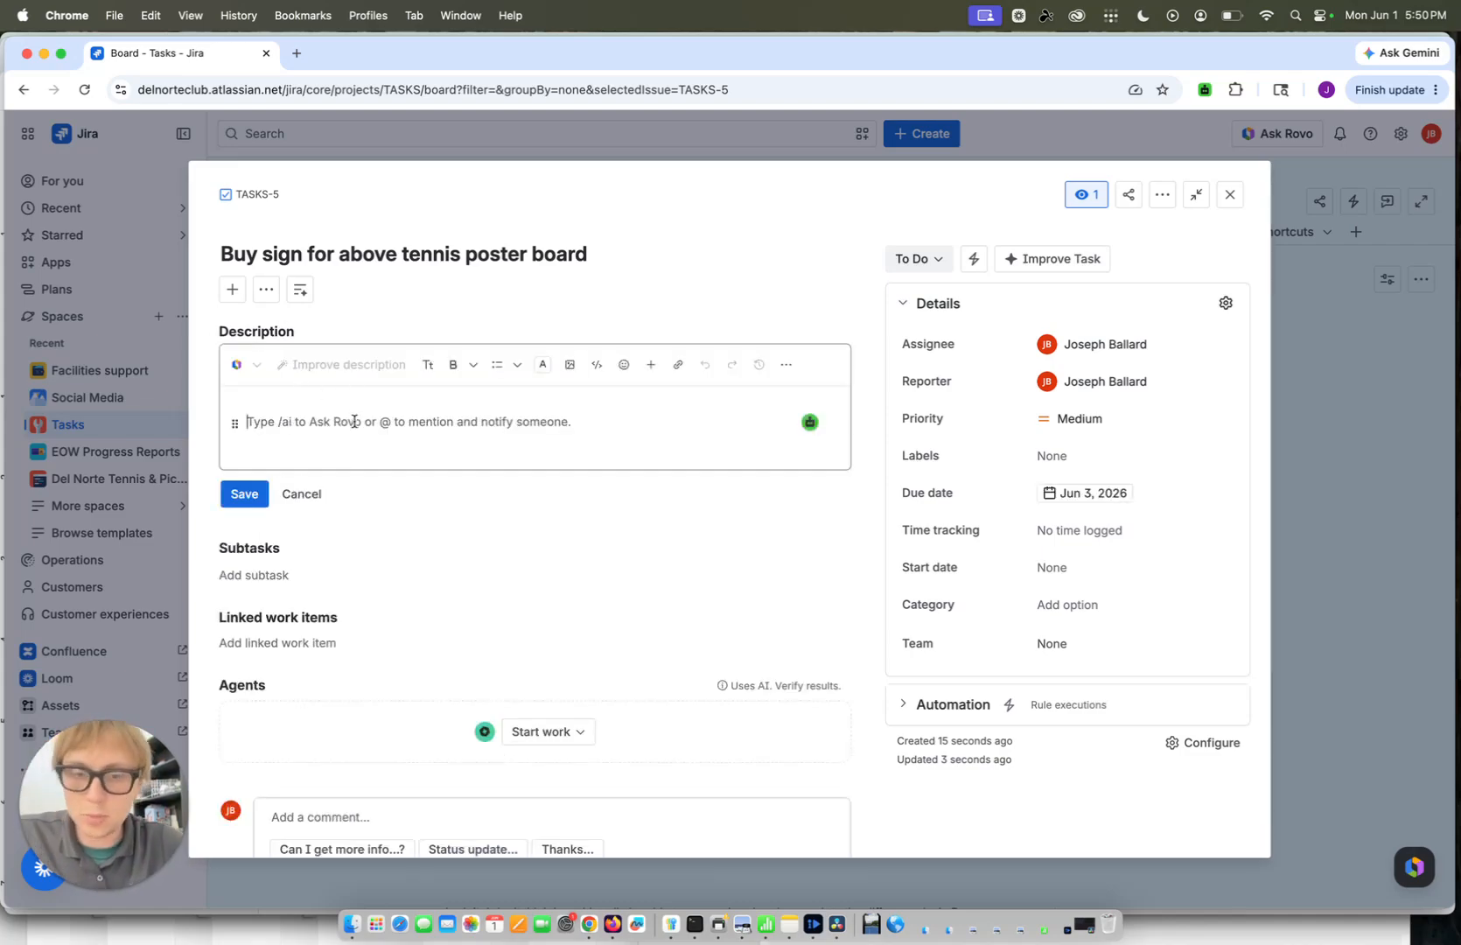
{"action": "type", "text": "Sign must be 36in"}
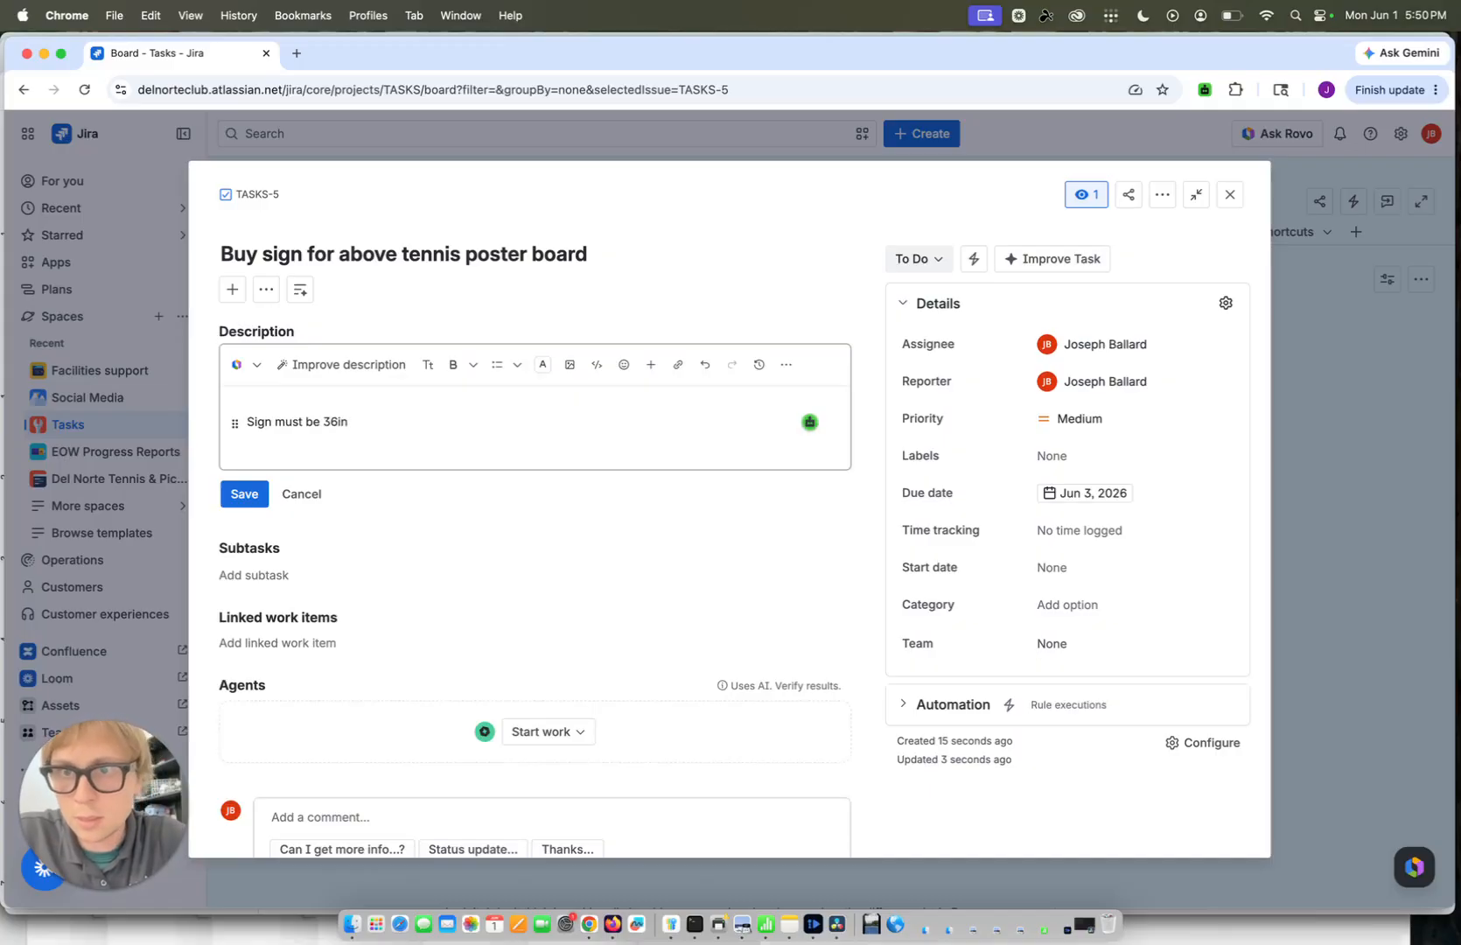
{"action": "type", "text": " long "}
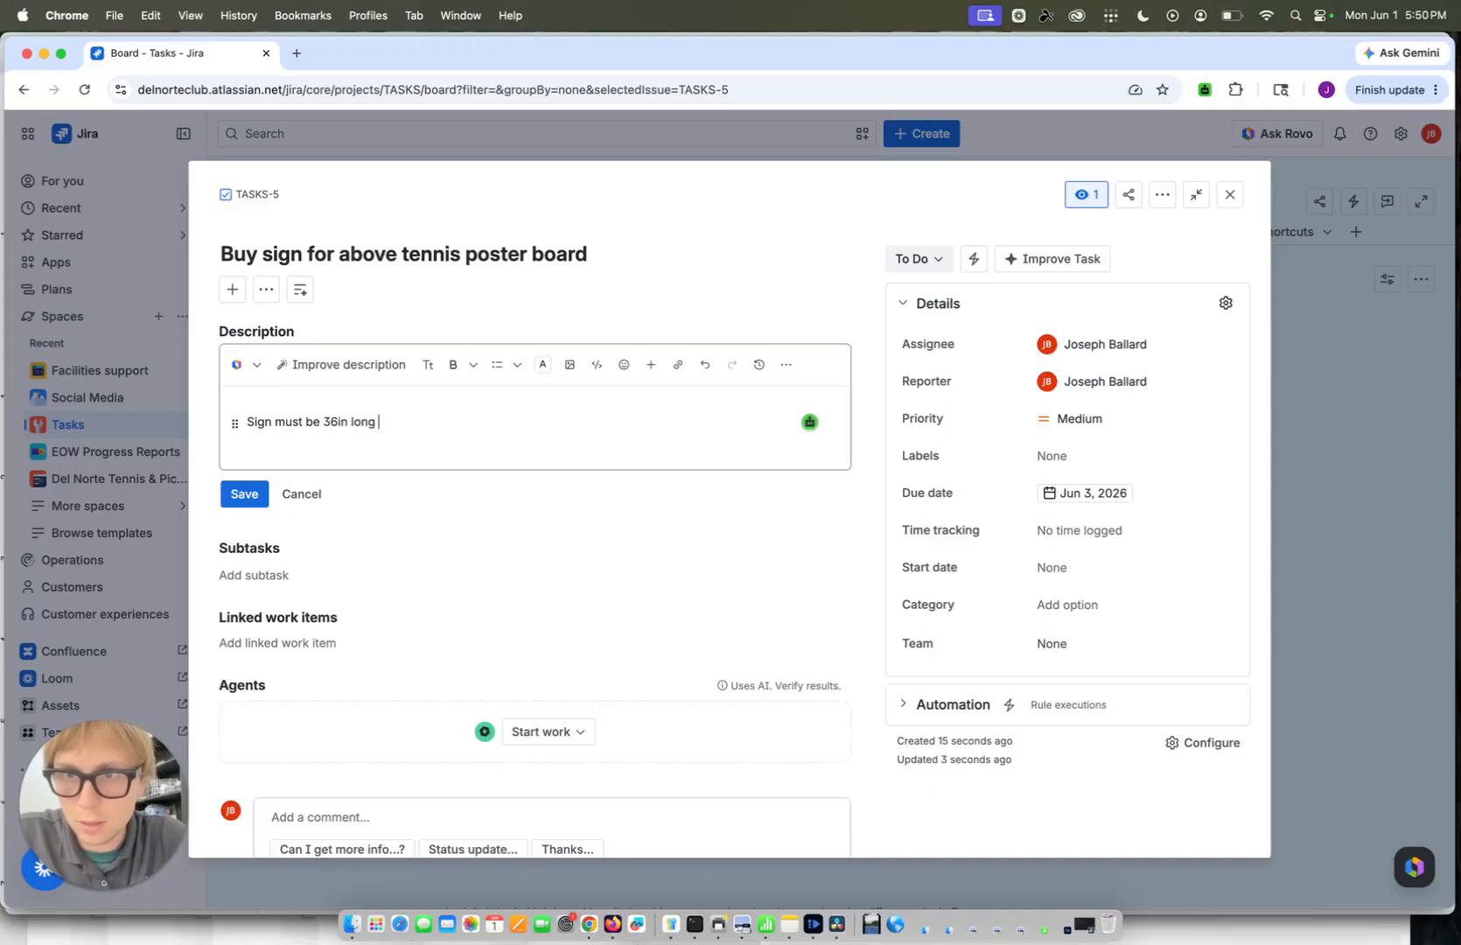
{"action": "type", "text": "and 6 in "}
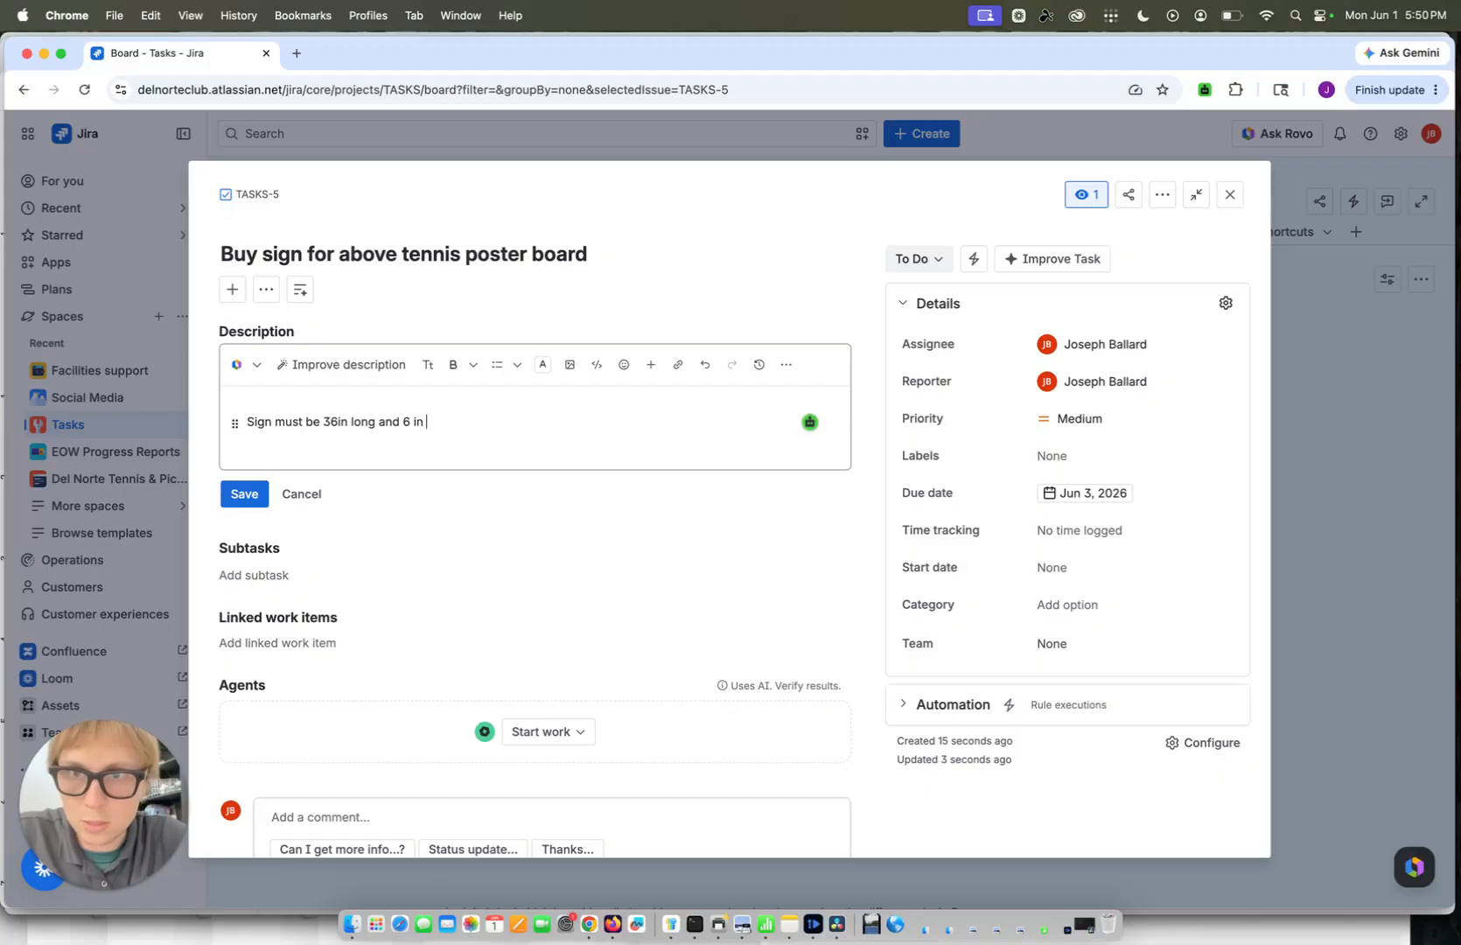
{"action": "type", "text": "wide."}
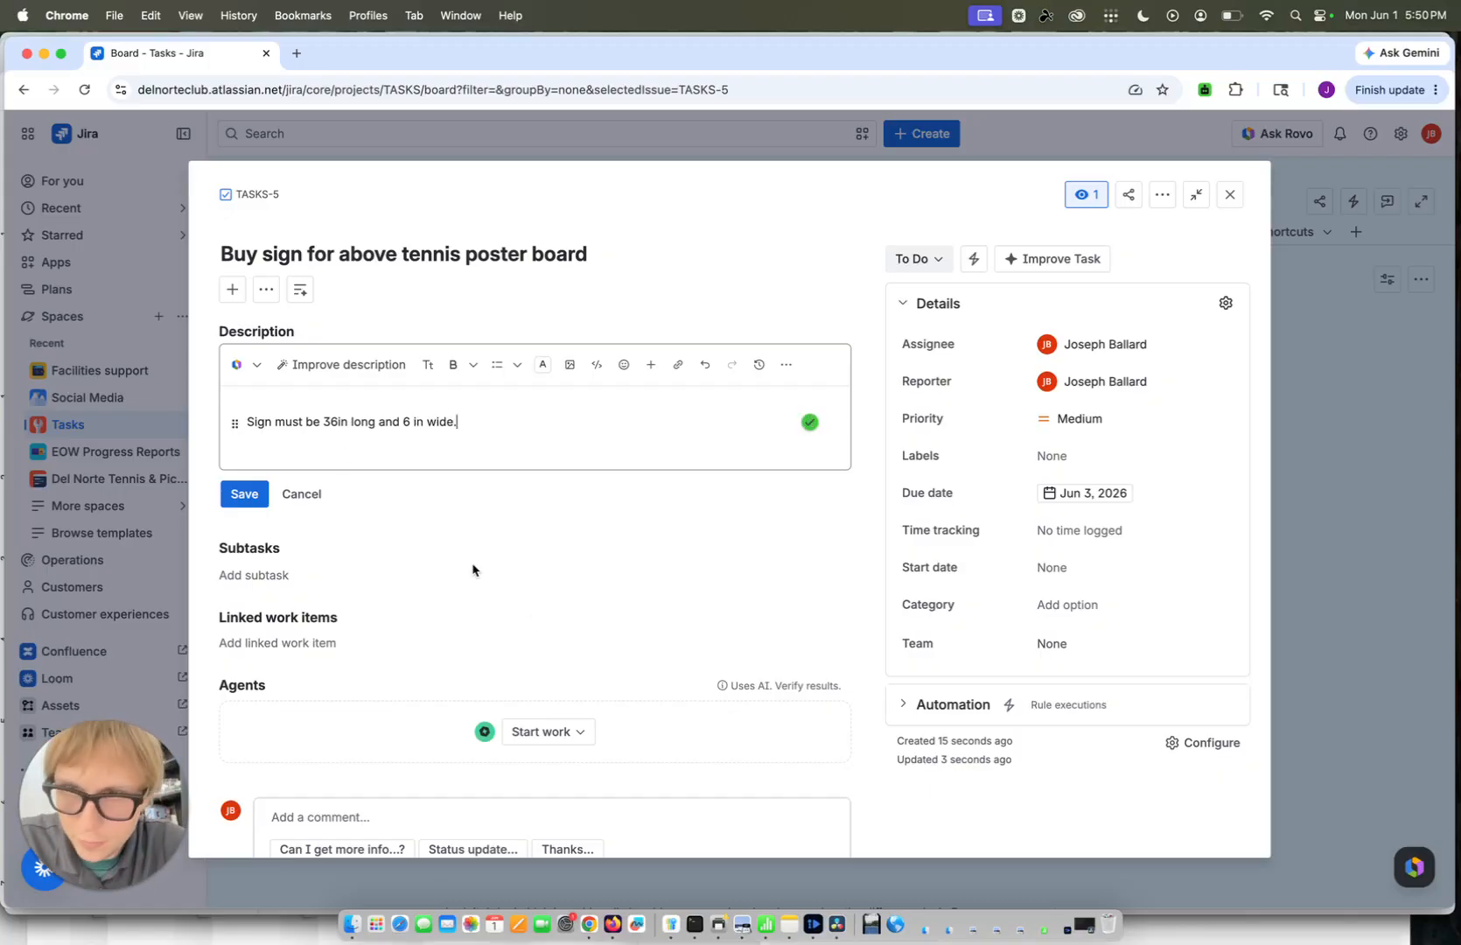
{"action": "scroll", "coordinate": [472, 570], "scroll_direction": "down", "scroll_amount": 2}
{"action": "left_click", "coordinate": [238, 413]}
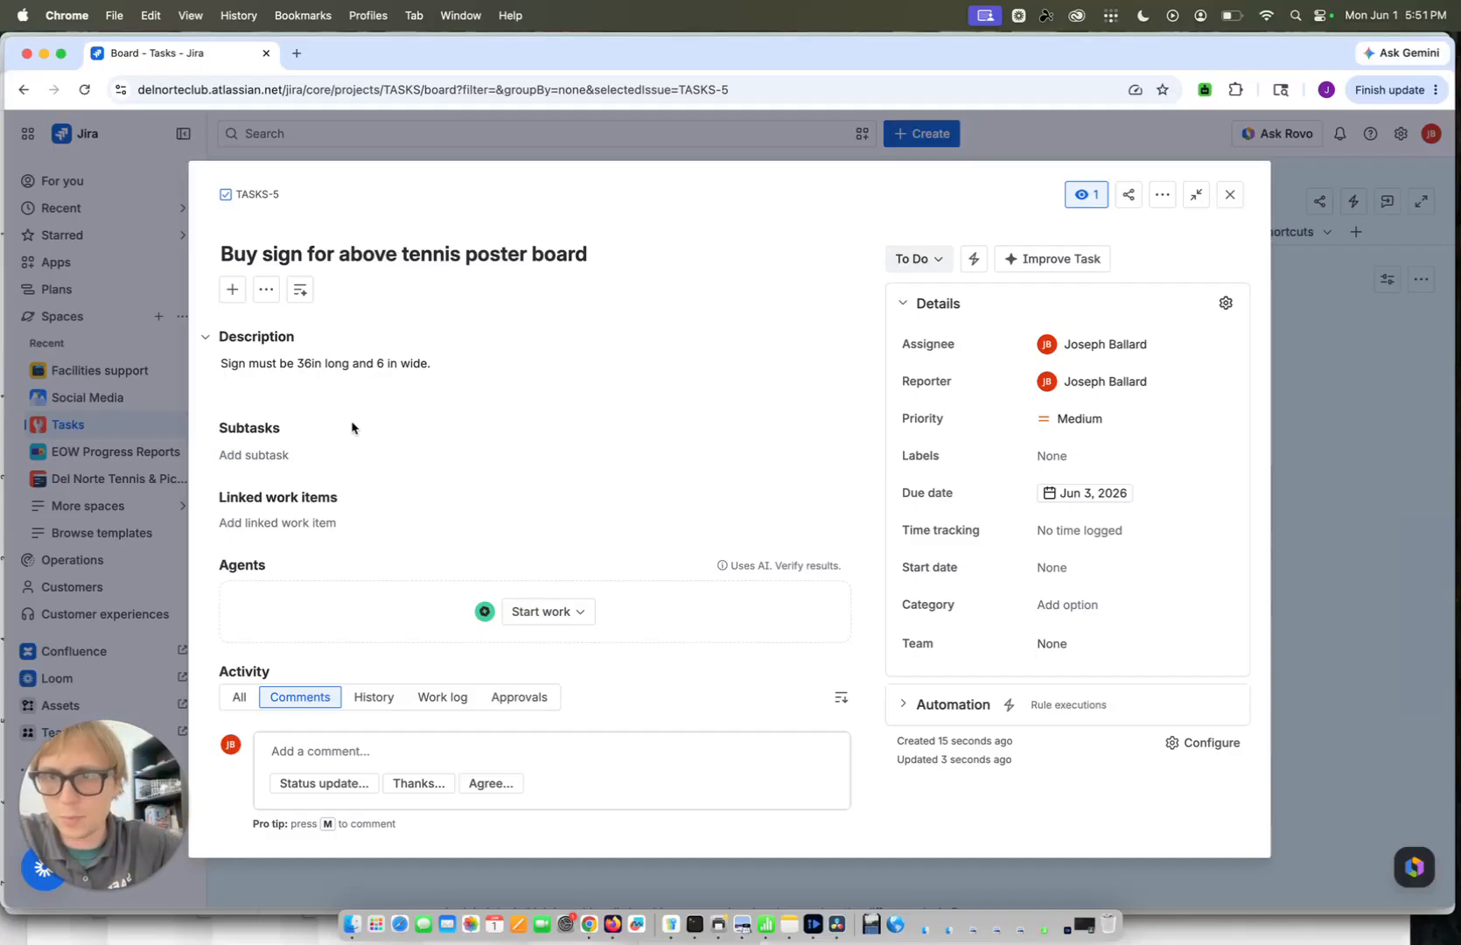
Try drafting a comment on the task that mentions a teammate
{"action": "left_click", "coordinate": [368, 750]}
{"action": "scroll", "coordinate": [377, 739], "scroll_direction": "down", "scroll_amount": 2}
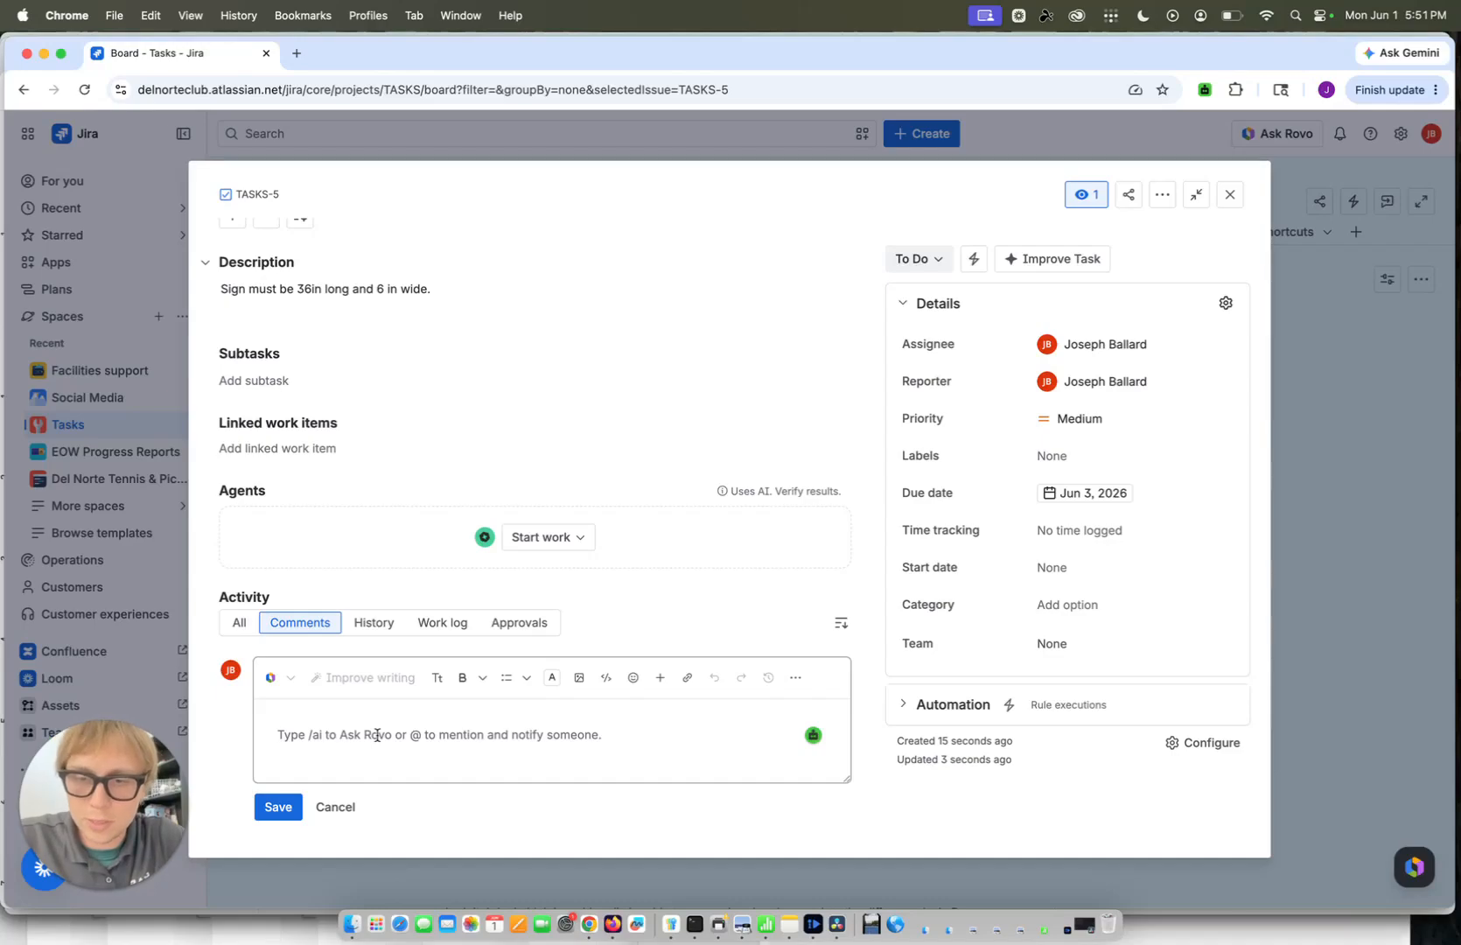
{"action": "type", "text": "@laura"}
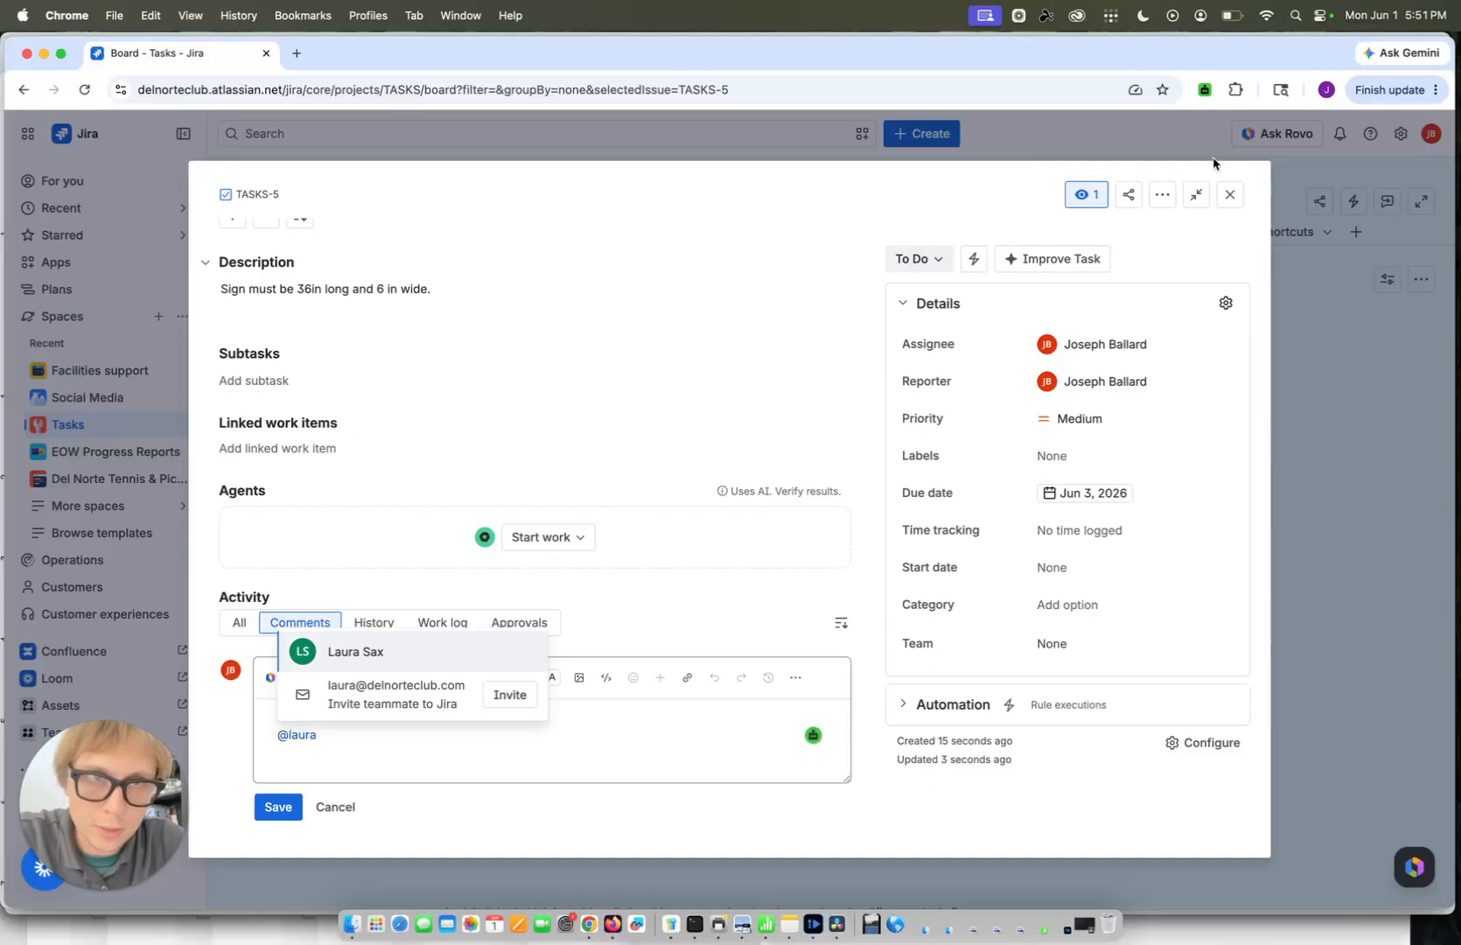
{"action": "left_click", "coordinate": [1230, 199]}
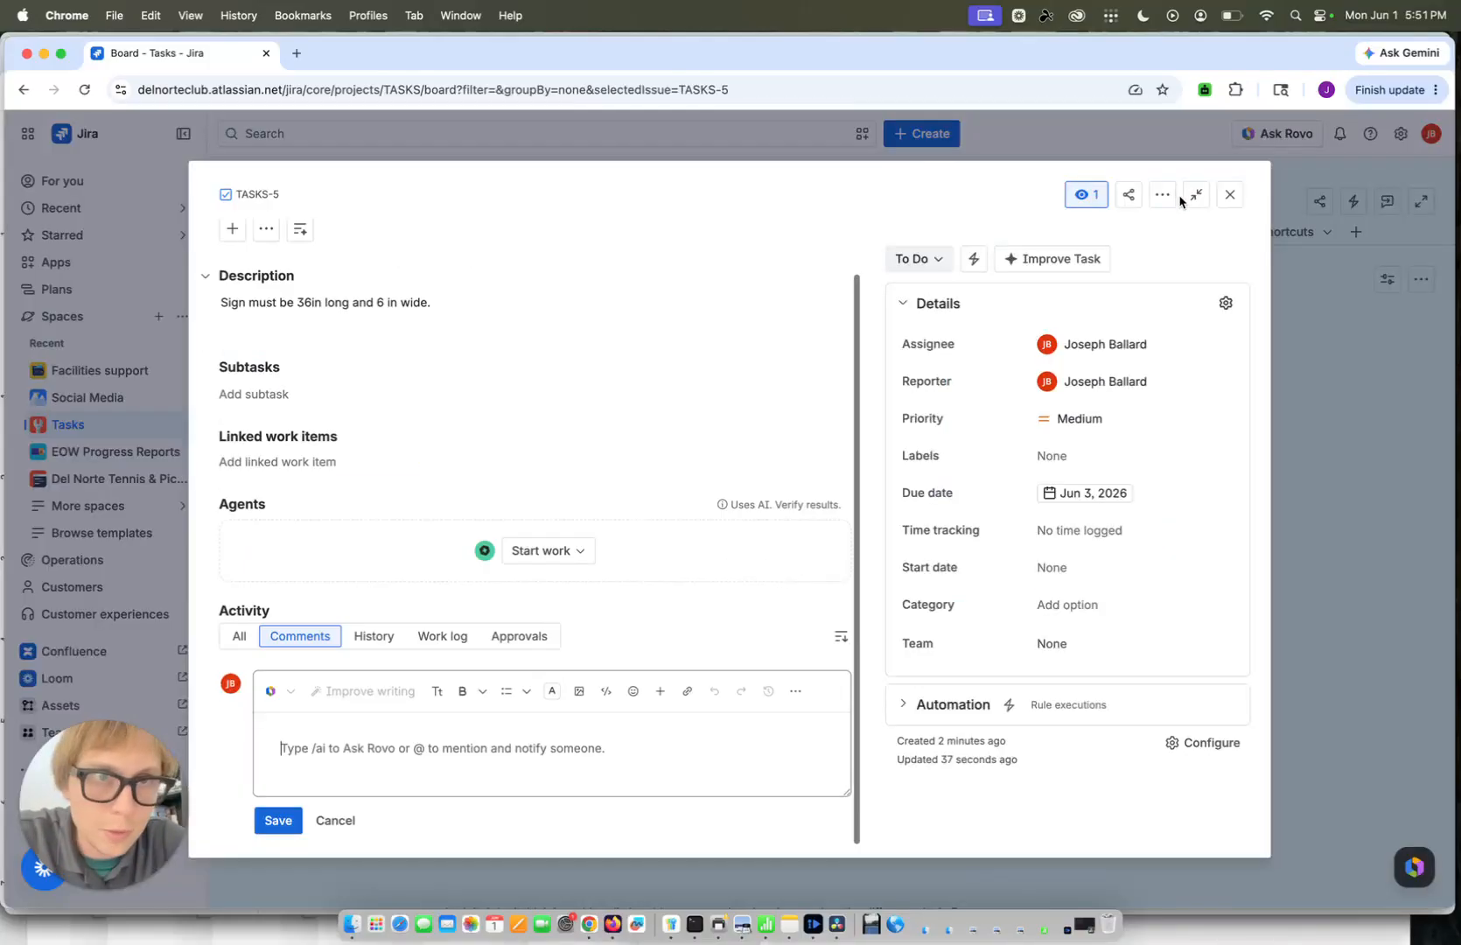
Switch the task to the sidebar view, review its details and activity, and close it
{"action": "left_click", "coordinate": [1196, 194]}
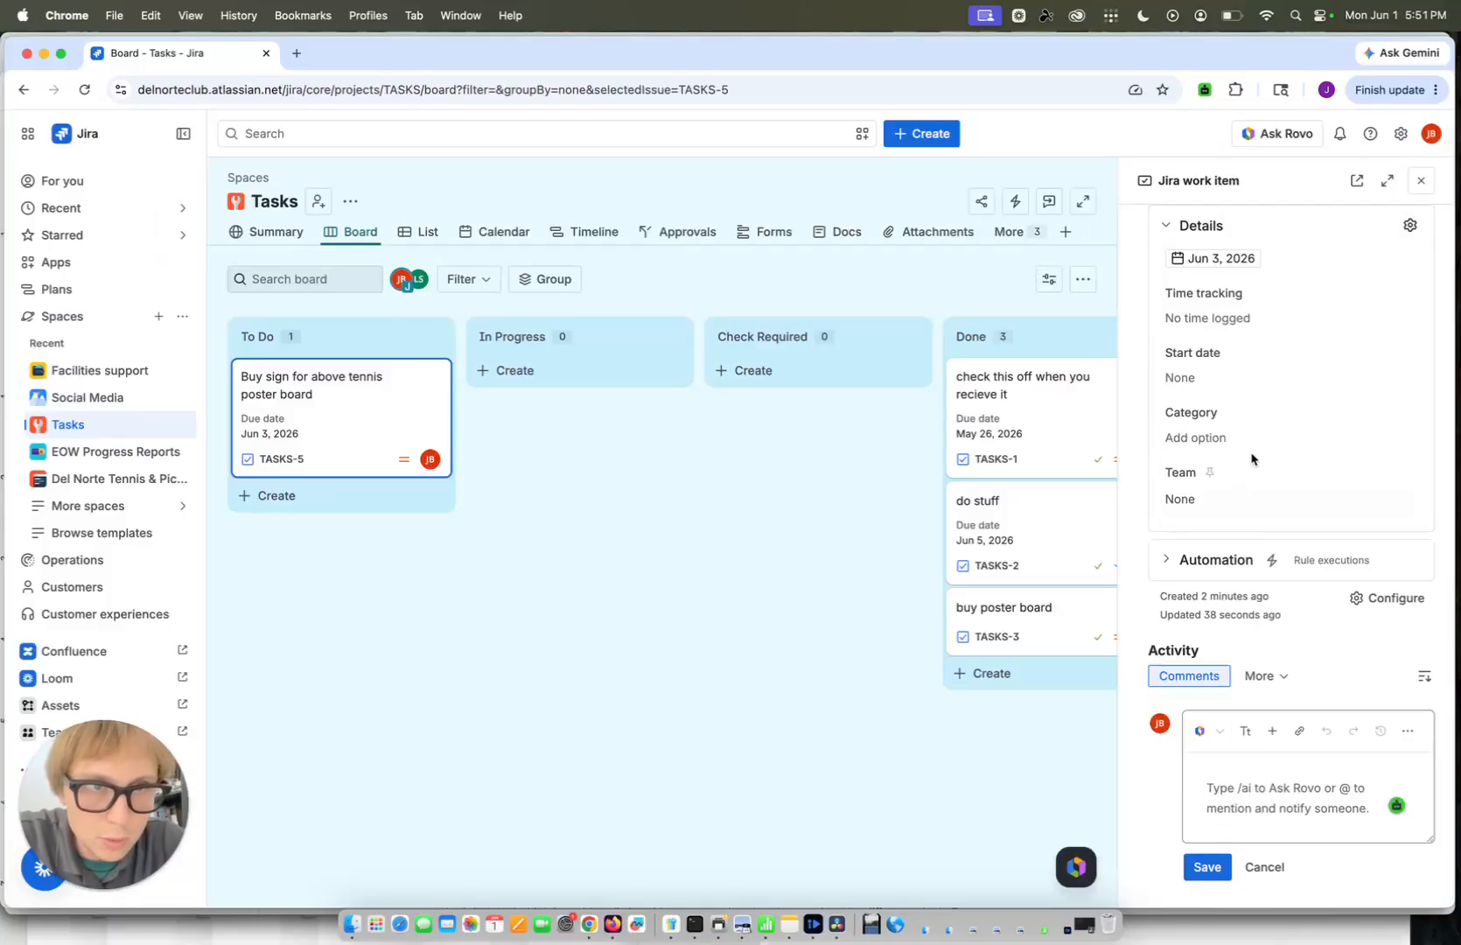
{"action": "scroll", "coordinate": [1257, 431], "scroll_direction": "down", "scroll_amount": 3}
{"action": "scroll", "coordinate": [1256, 431], "scroll_direction": "down", "scroll_amount": 10}
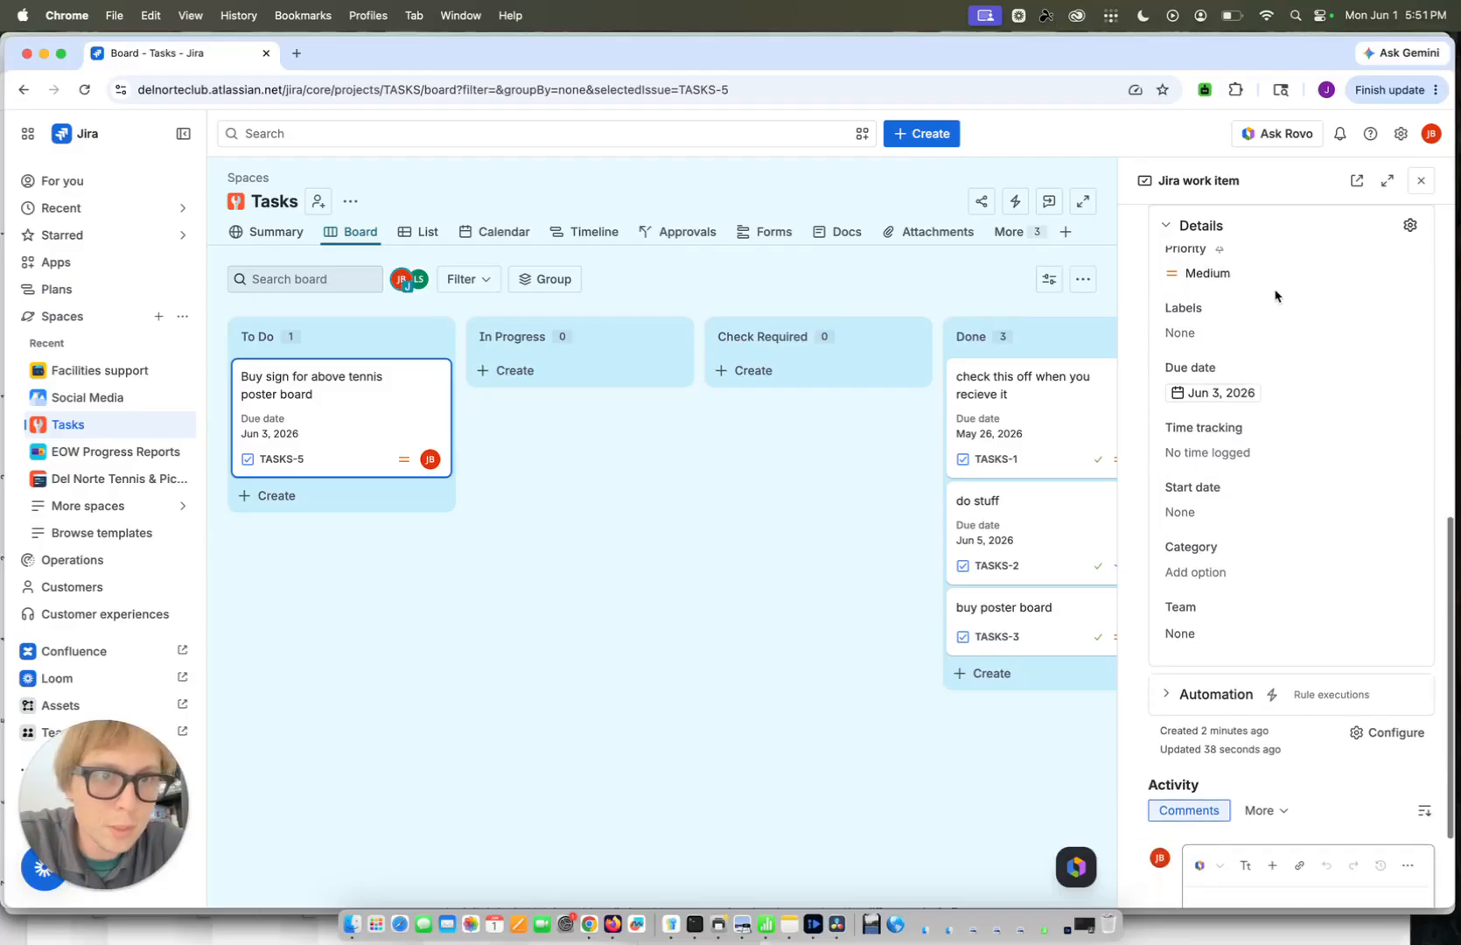
{"action": "scroll", "coordinate": [1238, 699], "scroll_direction": "up", "scroll_amount": 10}
{"action": "key", "text": "Escape"}
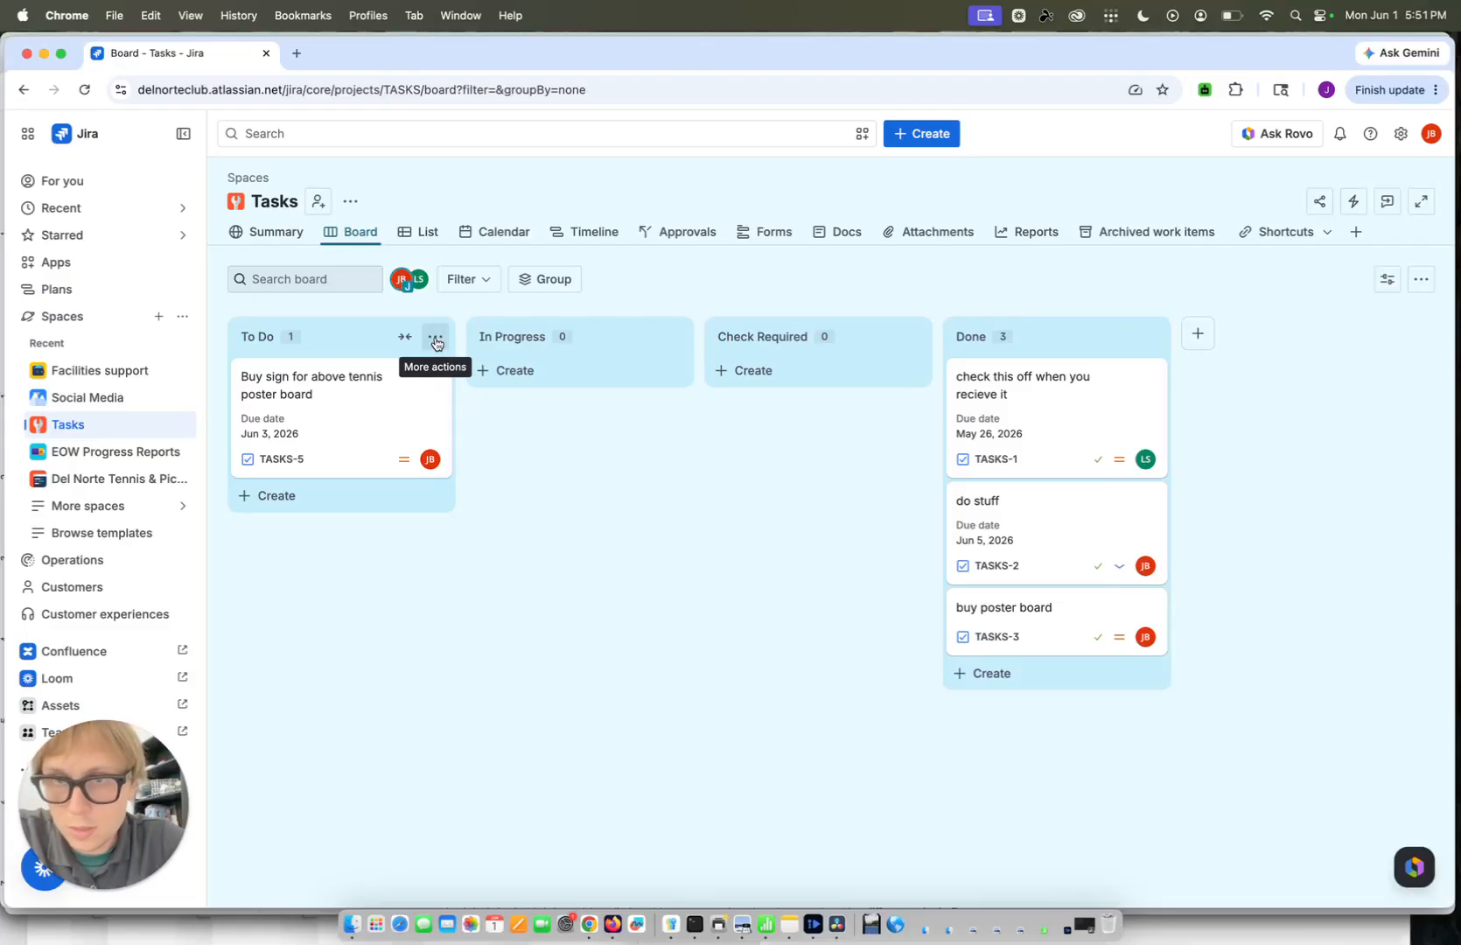
Change the status of the "Buy sign for above tennis poster board" task to In Progress and close its details
{"action": "left_click", "coordinate": [435, 339]}
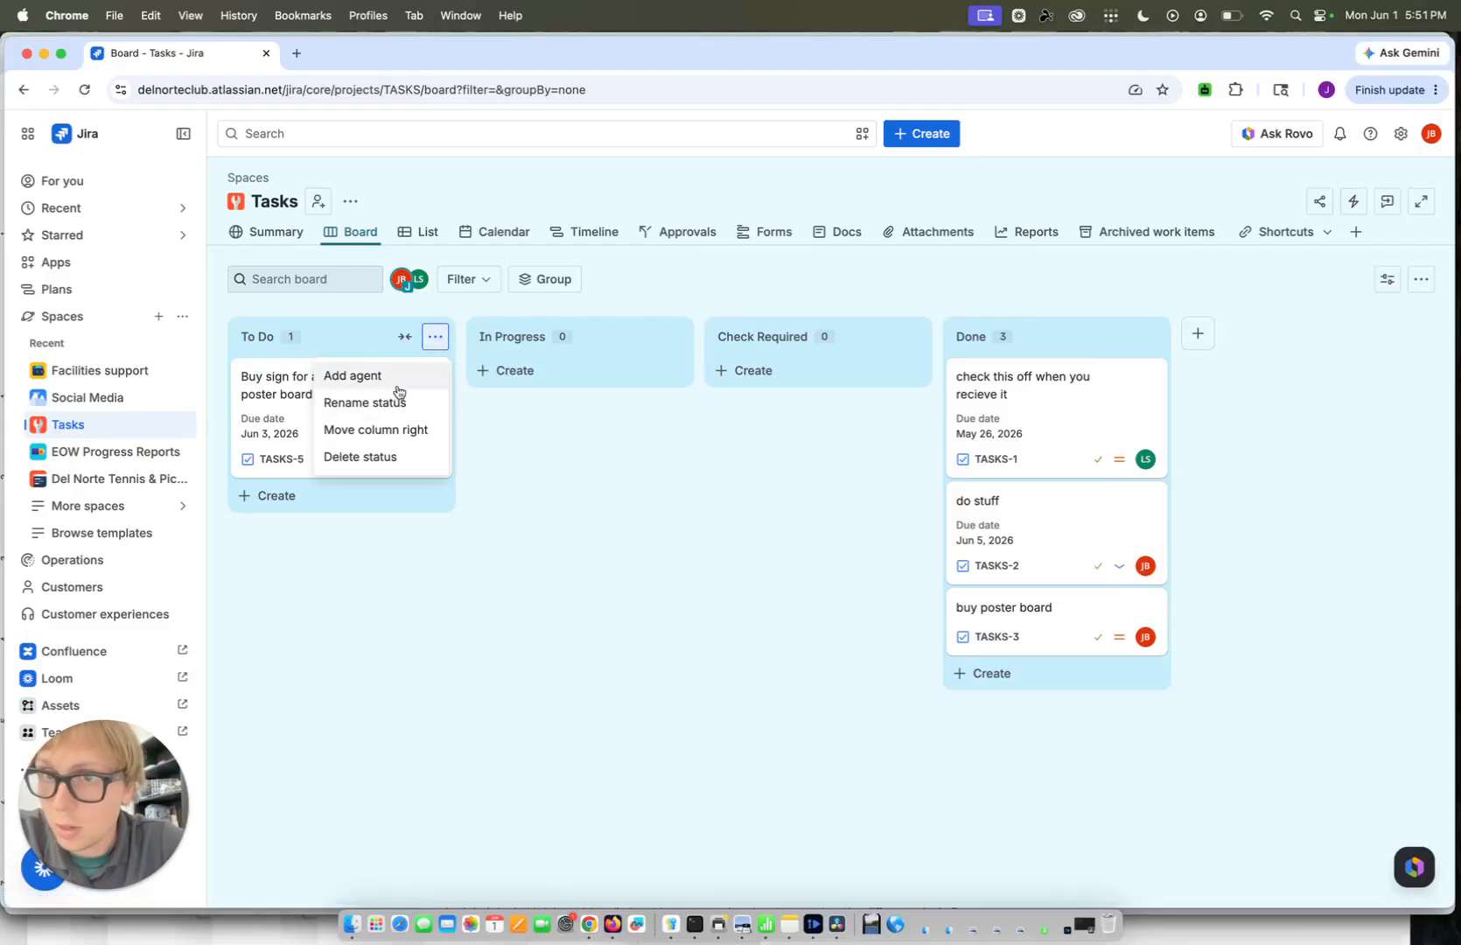
{"action": "left_click", "coordinate": [436, 336]}
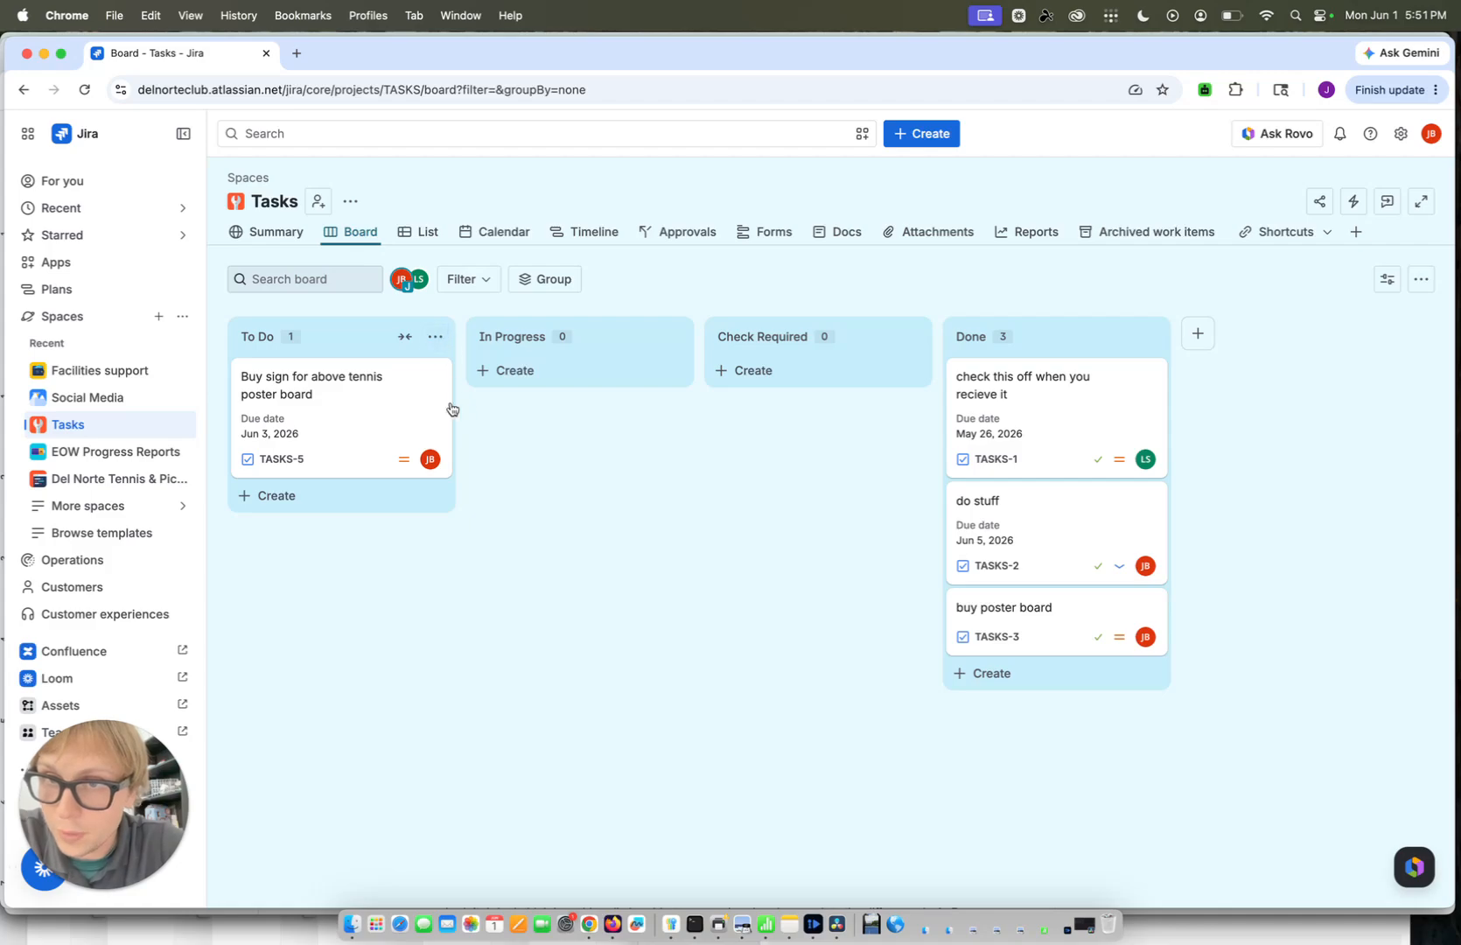
{"action": "left_click", "coordinate": [430, 378]}
{"action": "left_click", "coordinate": [395, 405]}
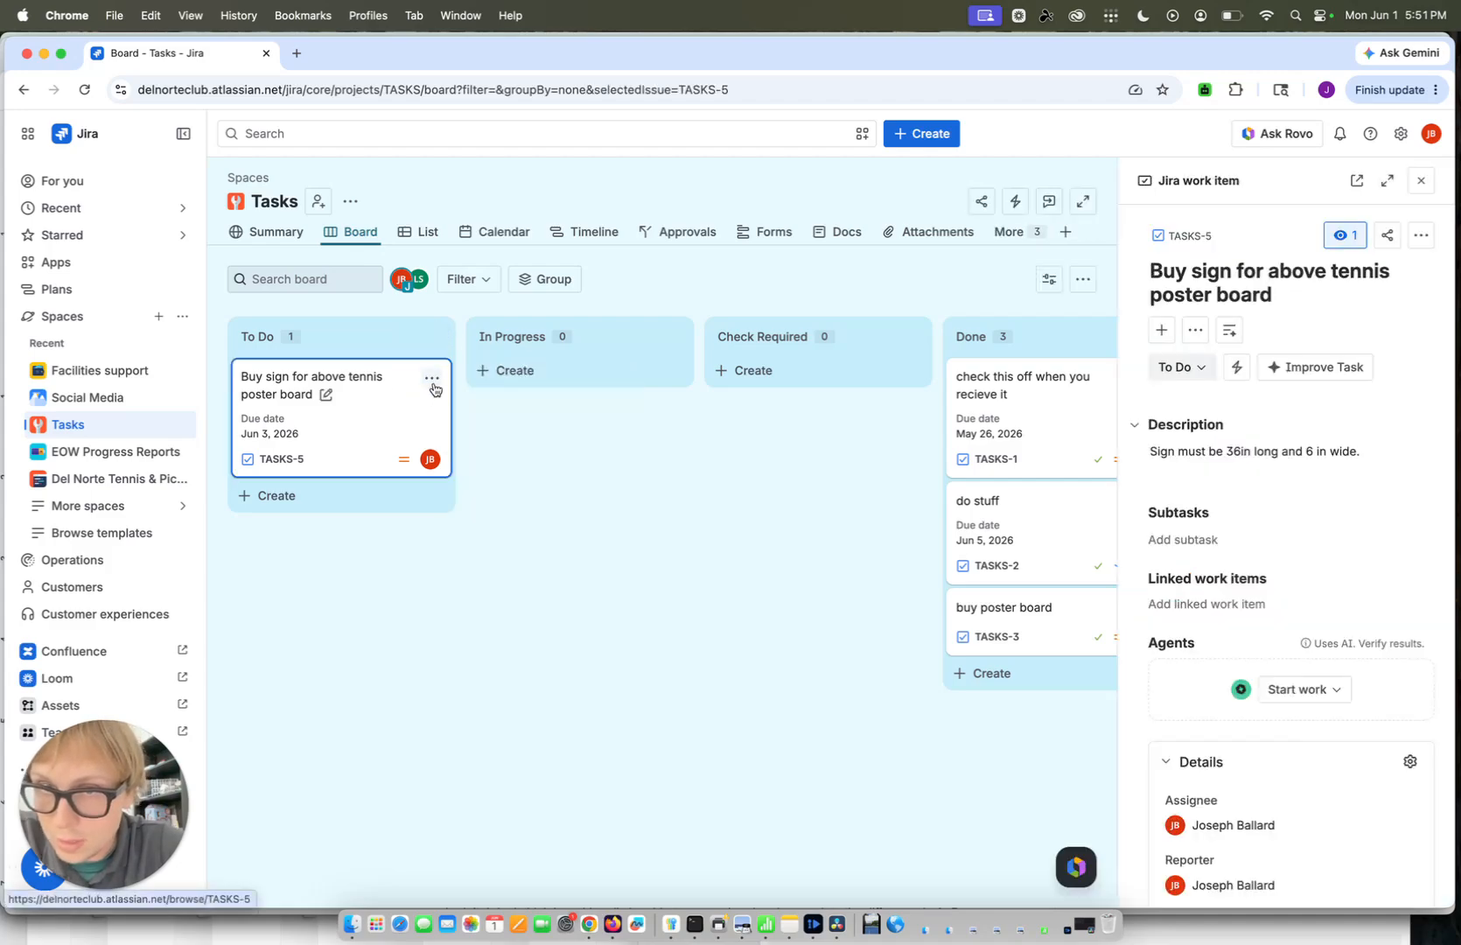
{"action": "left_click", "coordinate": [431, 378]}
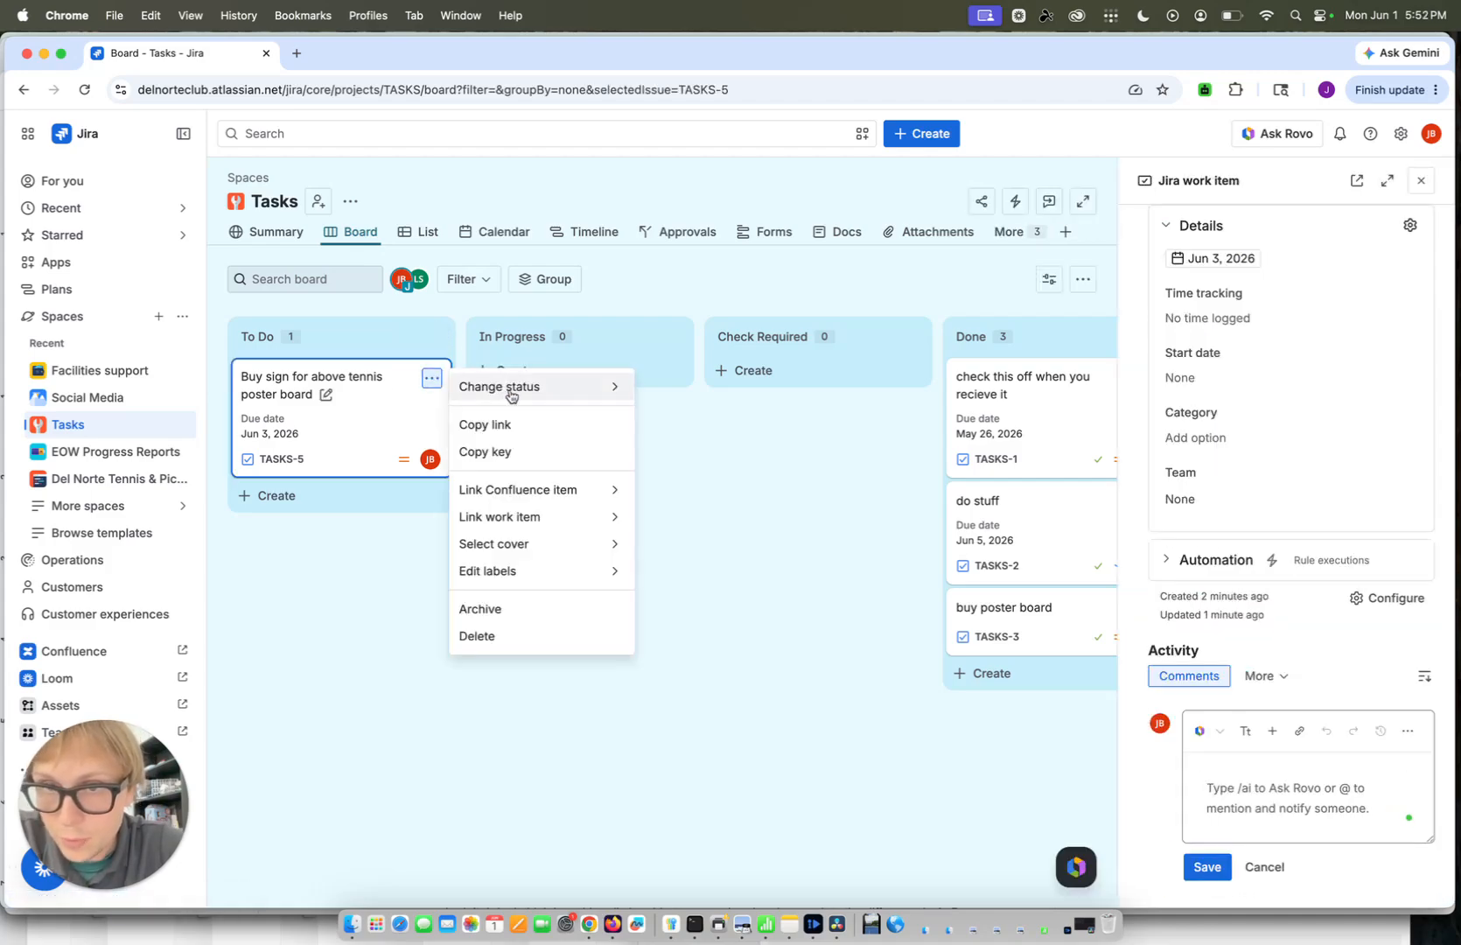
{"action": "mouse_move", "coordinate": [511, 395]}
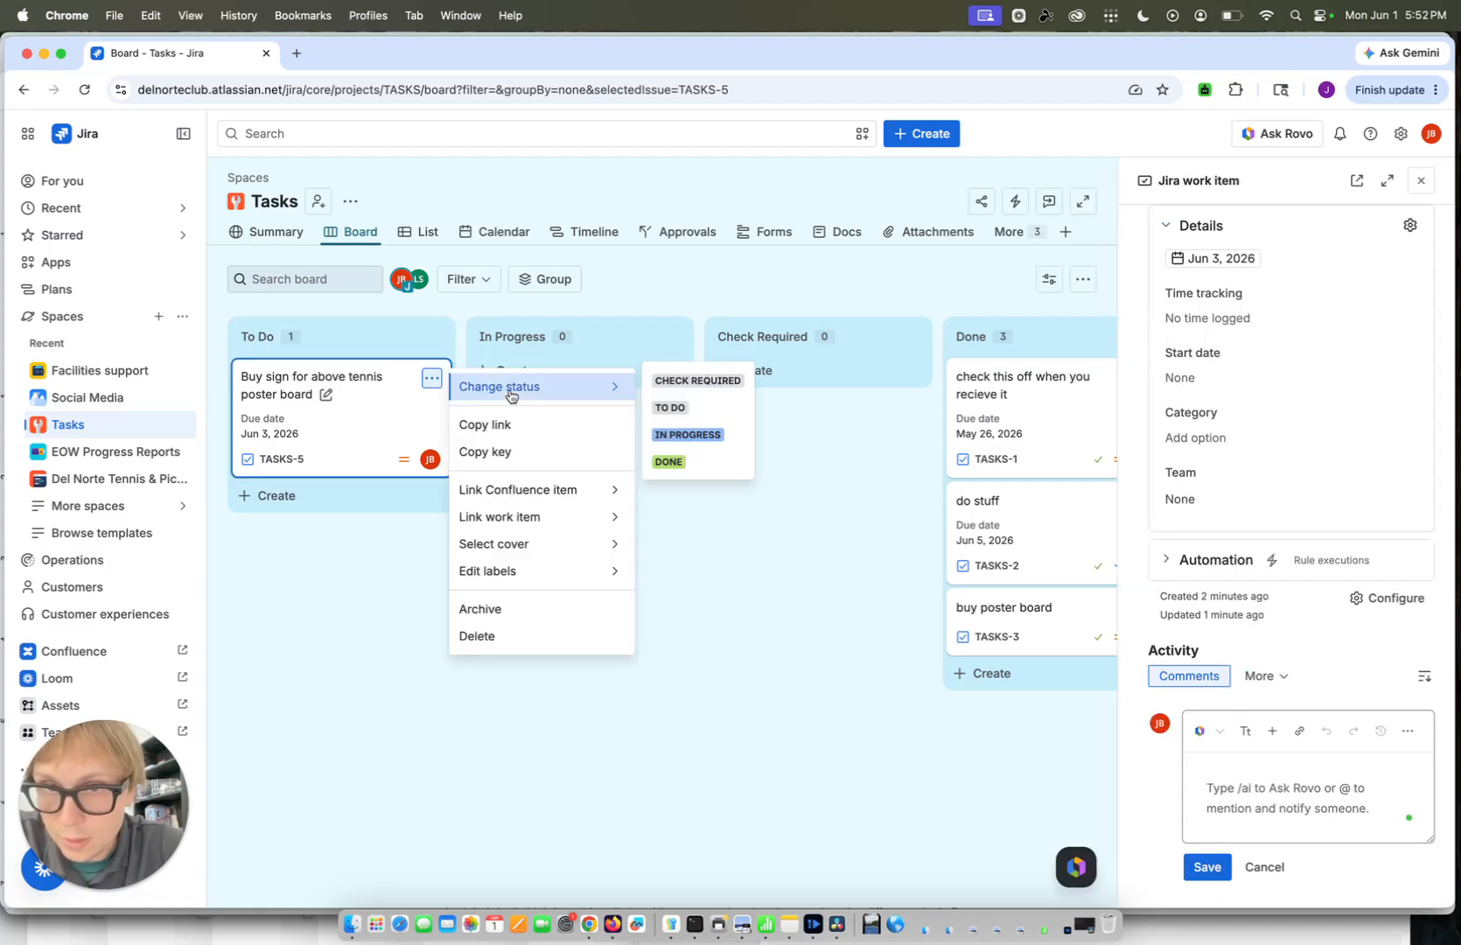
{"action": "left_click", "coordinate": [681, 437]}
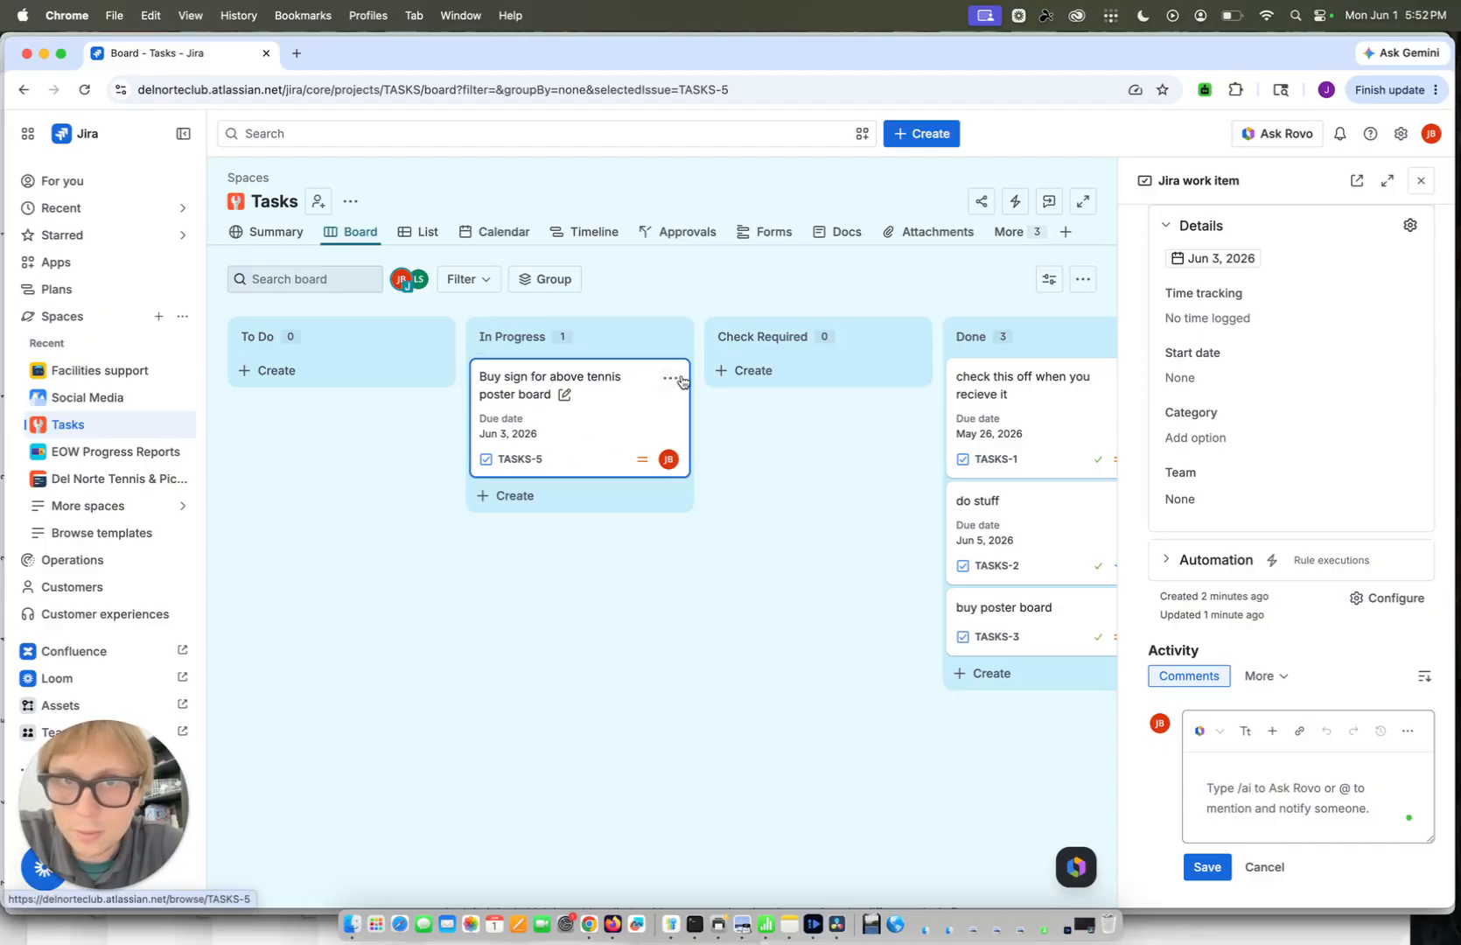
{"action": "left_click", "coordinate": [1421, 180]}
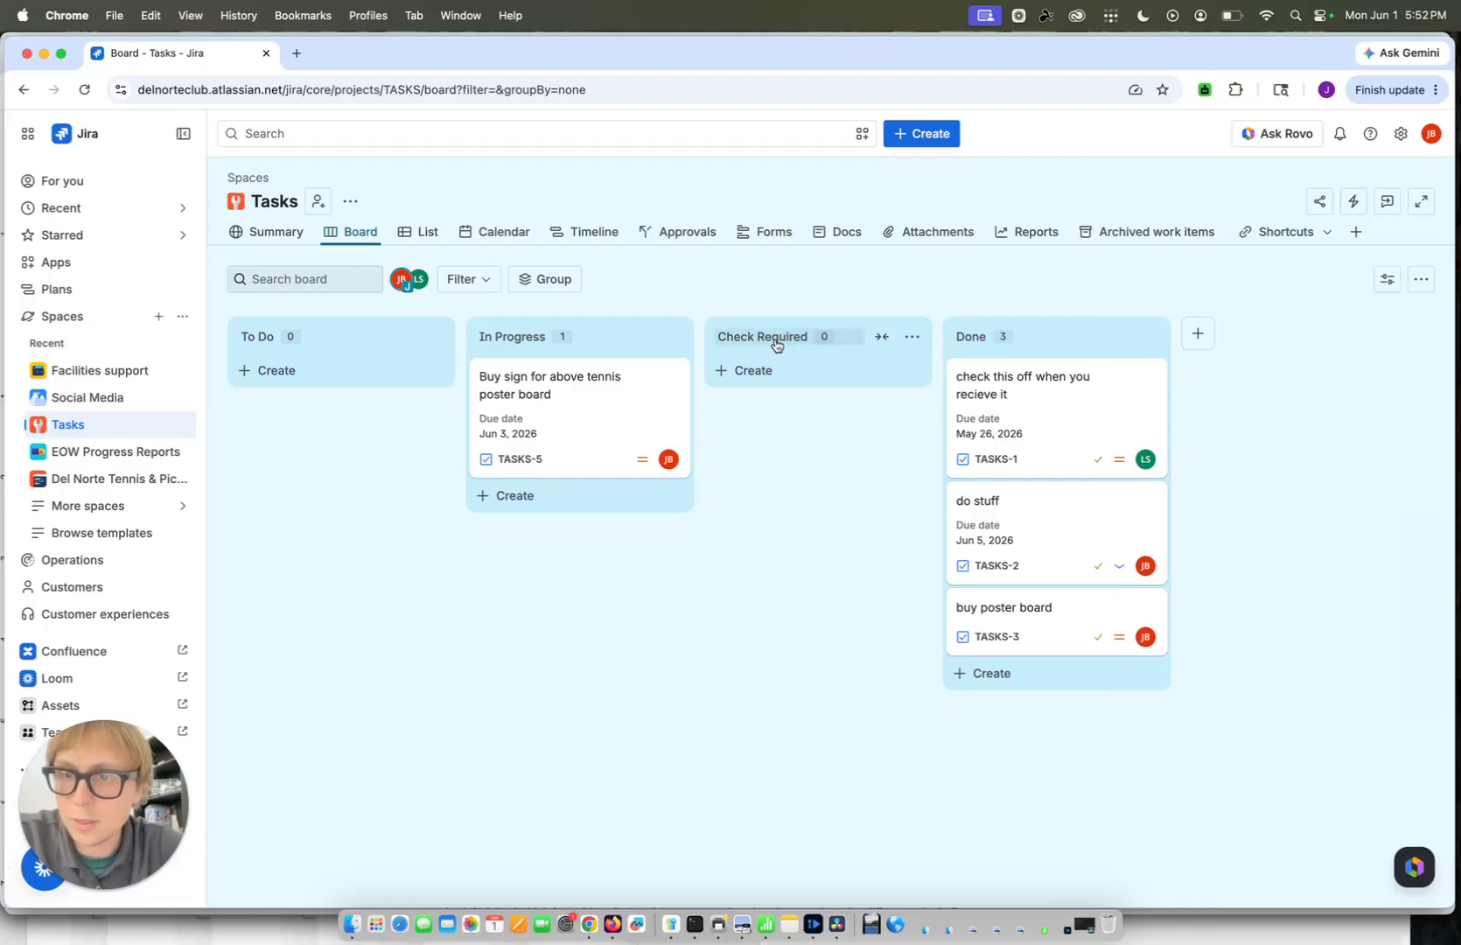
Advance the "Buy sign for above tennis poster board" task to Check Required, and from there to Done
{"action": "left_click", "coordinate": [670, 378]}
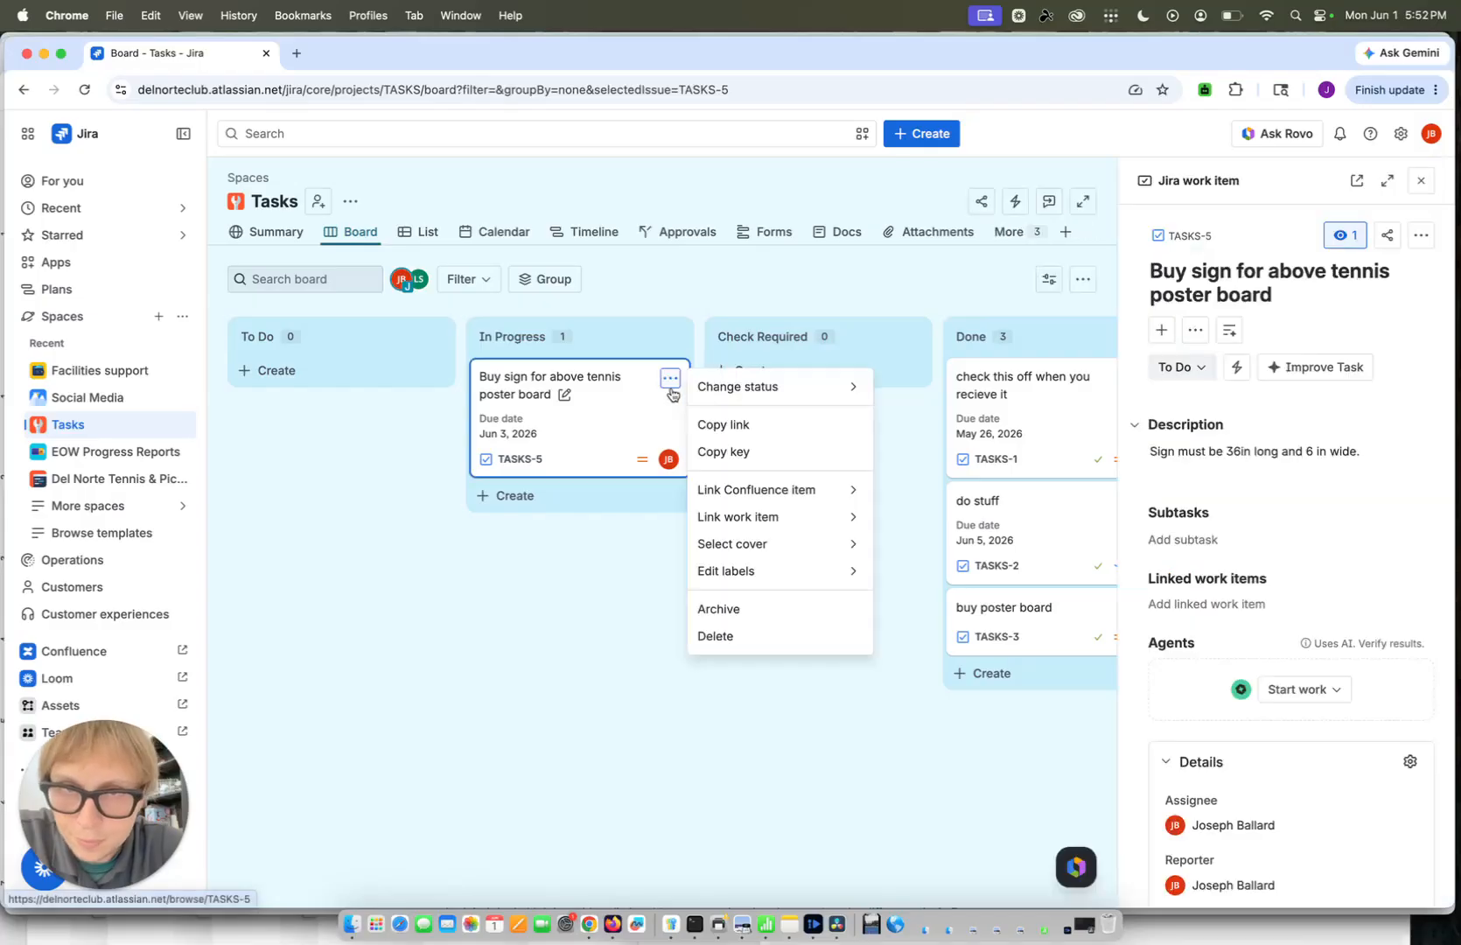
{"action": "left_click", "coordinate": [872, 413]}
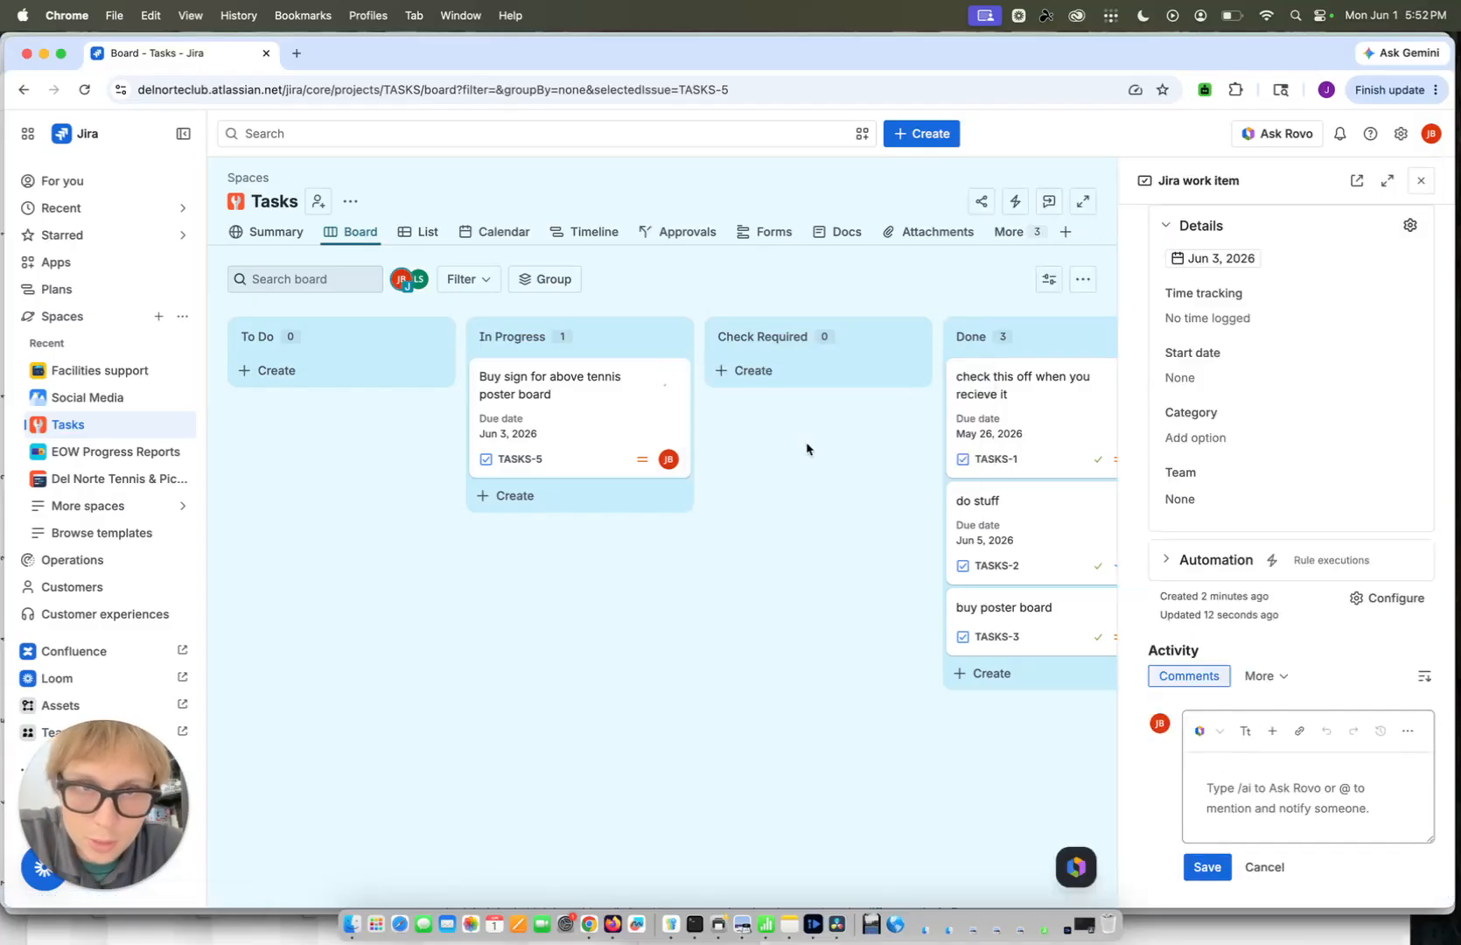
{"action": "left_click", "coordinate": [1421, 181]}
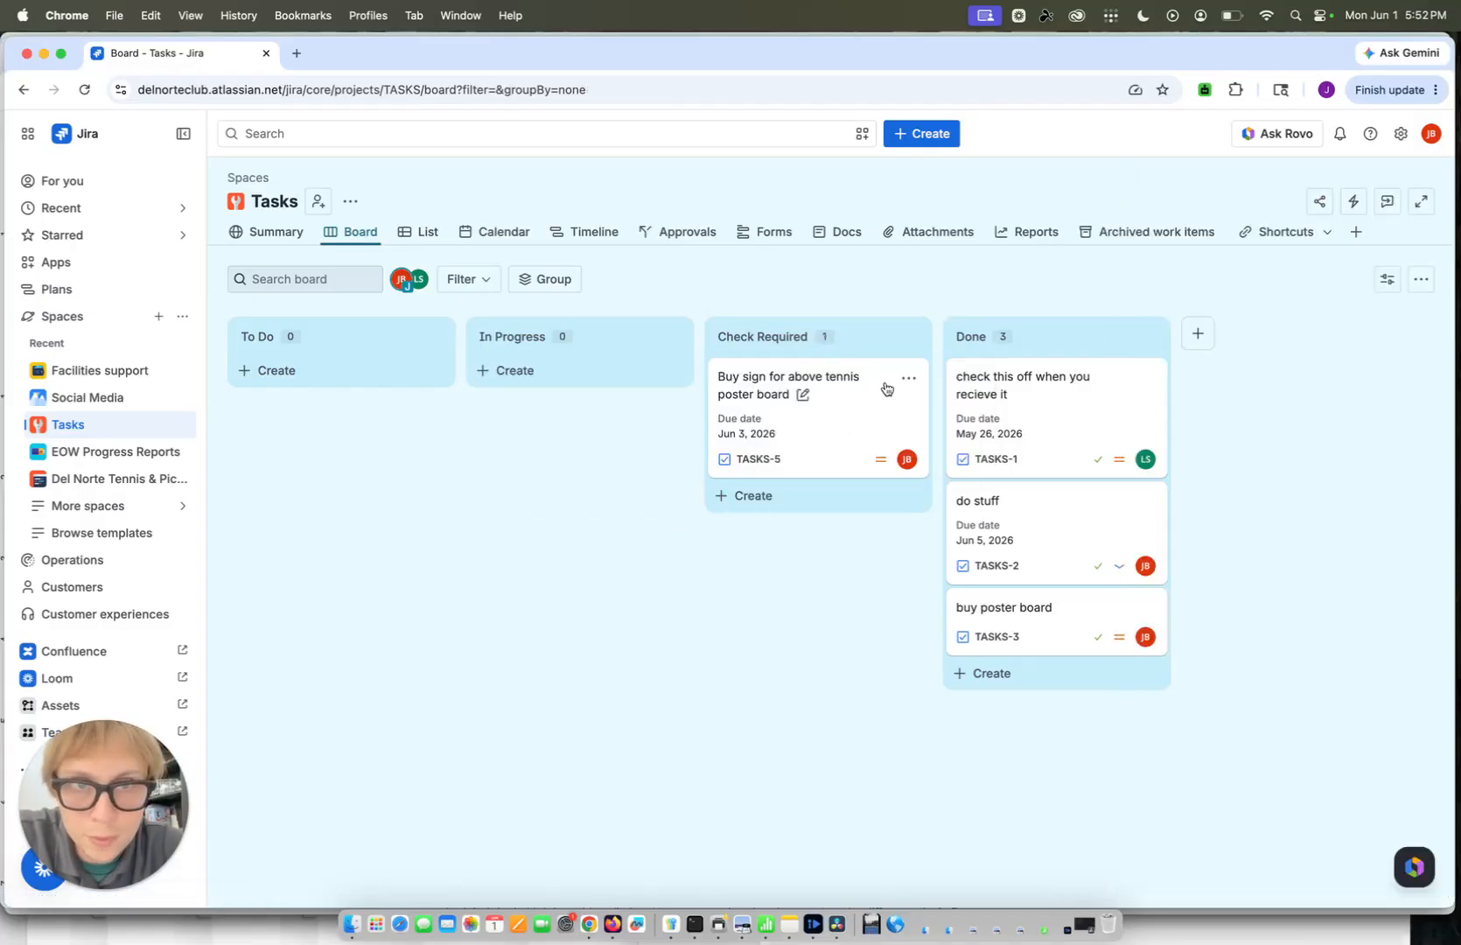
{"action": "left_click", "coordinate": [910, 381]}
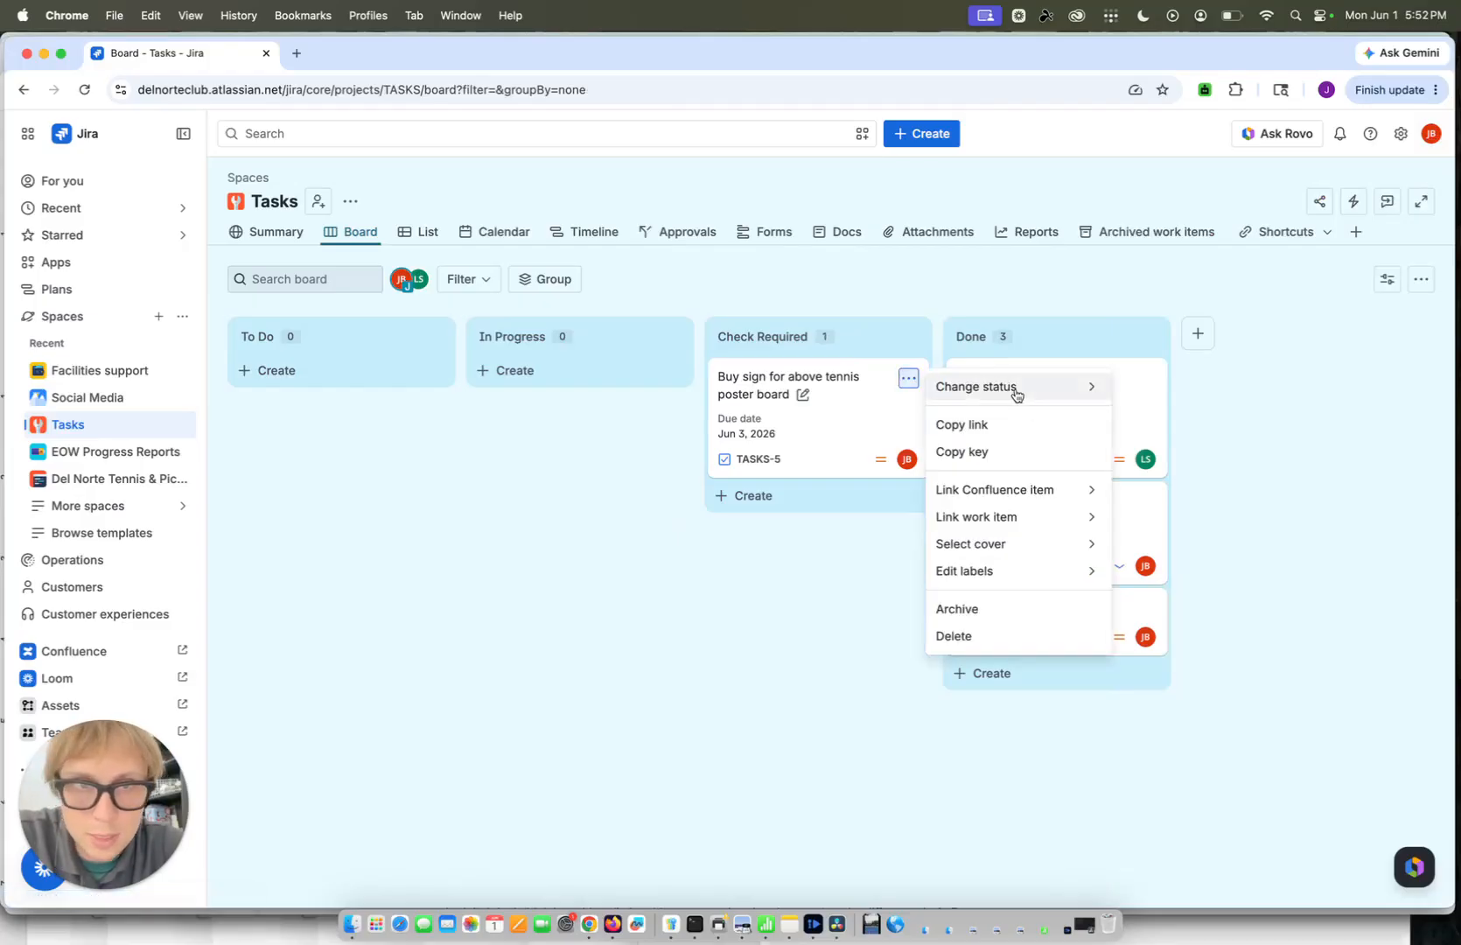
{"action": "mouse_move", "coordinate": [1090, 397]}
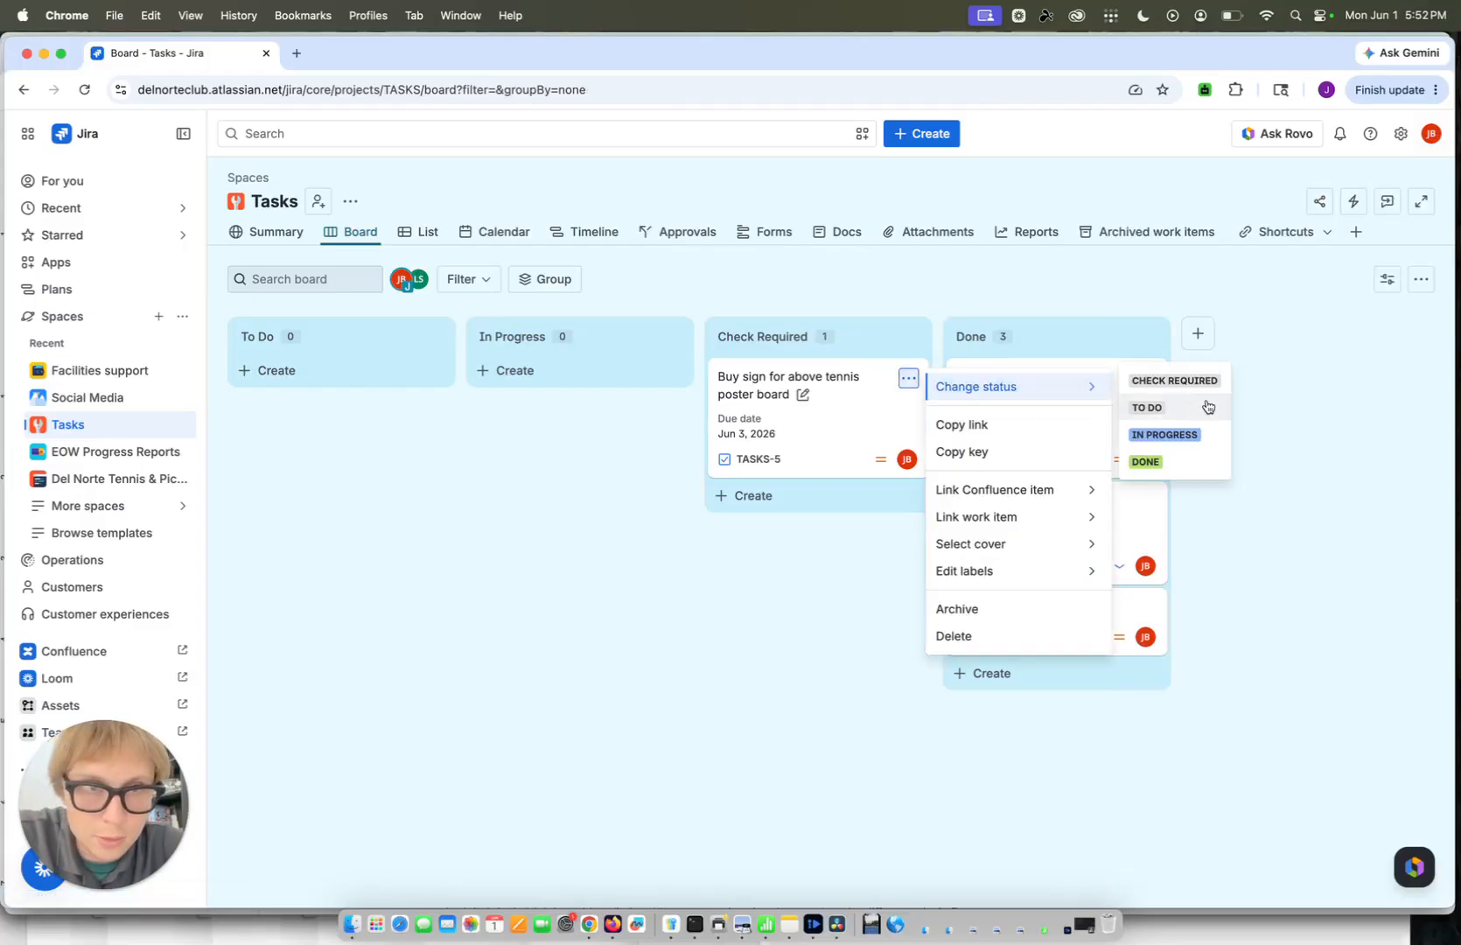
{"action": "left_click", "coordinate": [1145, 460]}
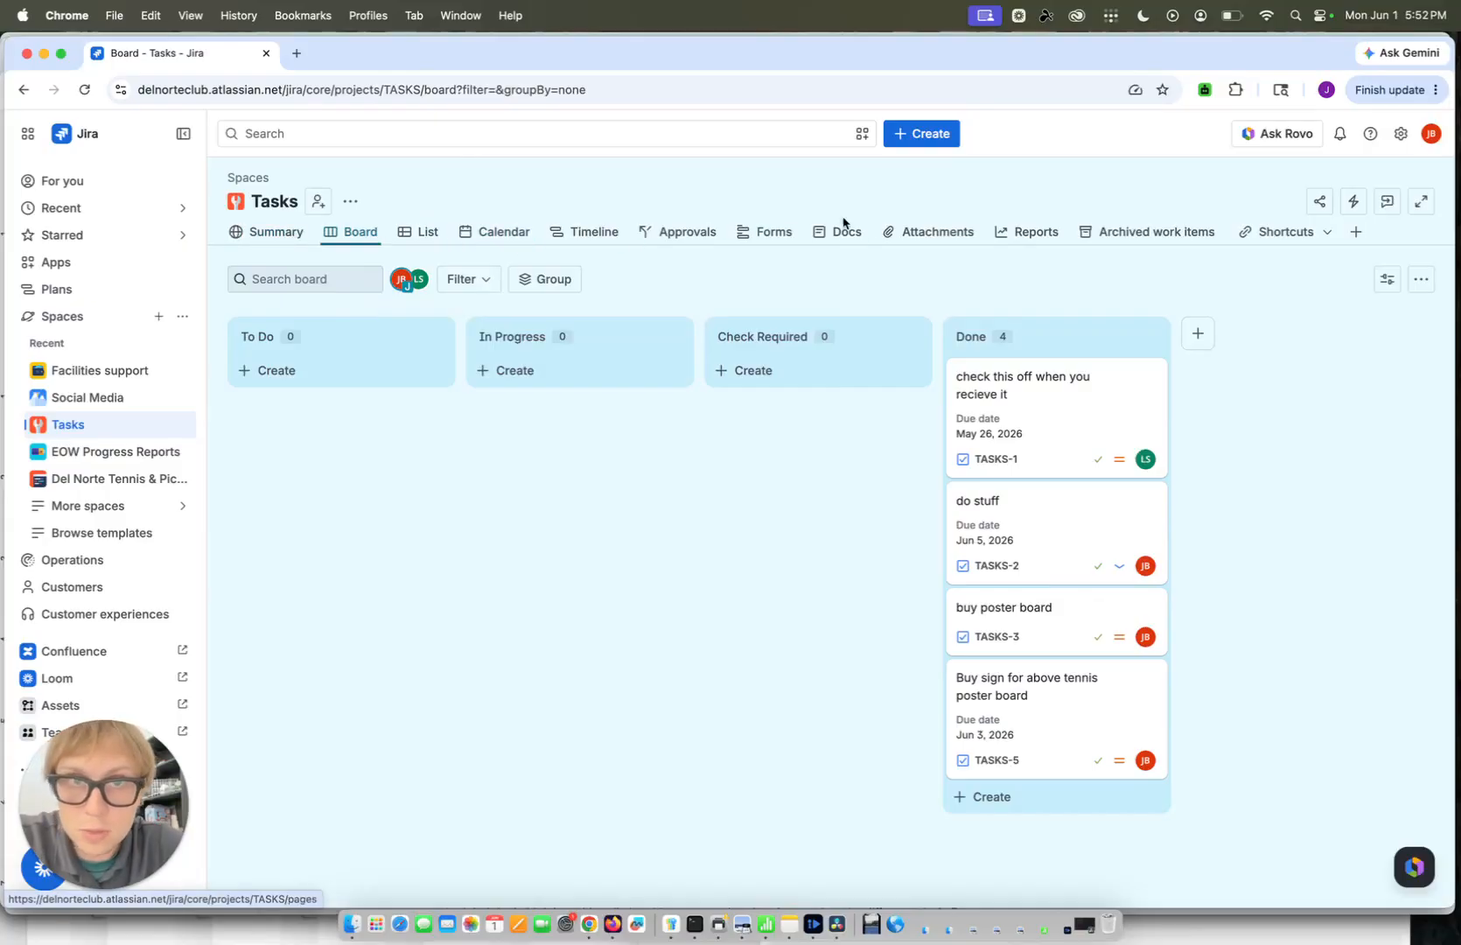
Return the "Buy sign for above tennis poster board" task from Done to the To Do status
{"action": "left_click", "coordinate": [1146, 679]}
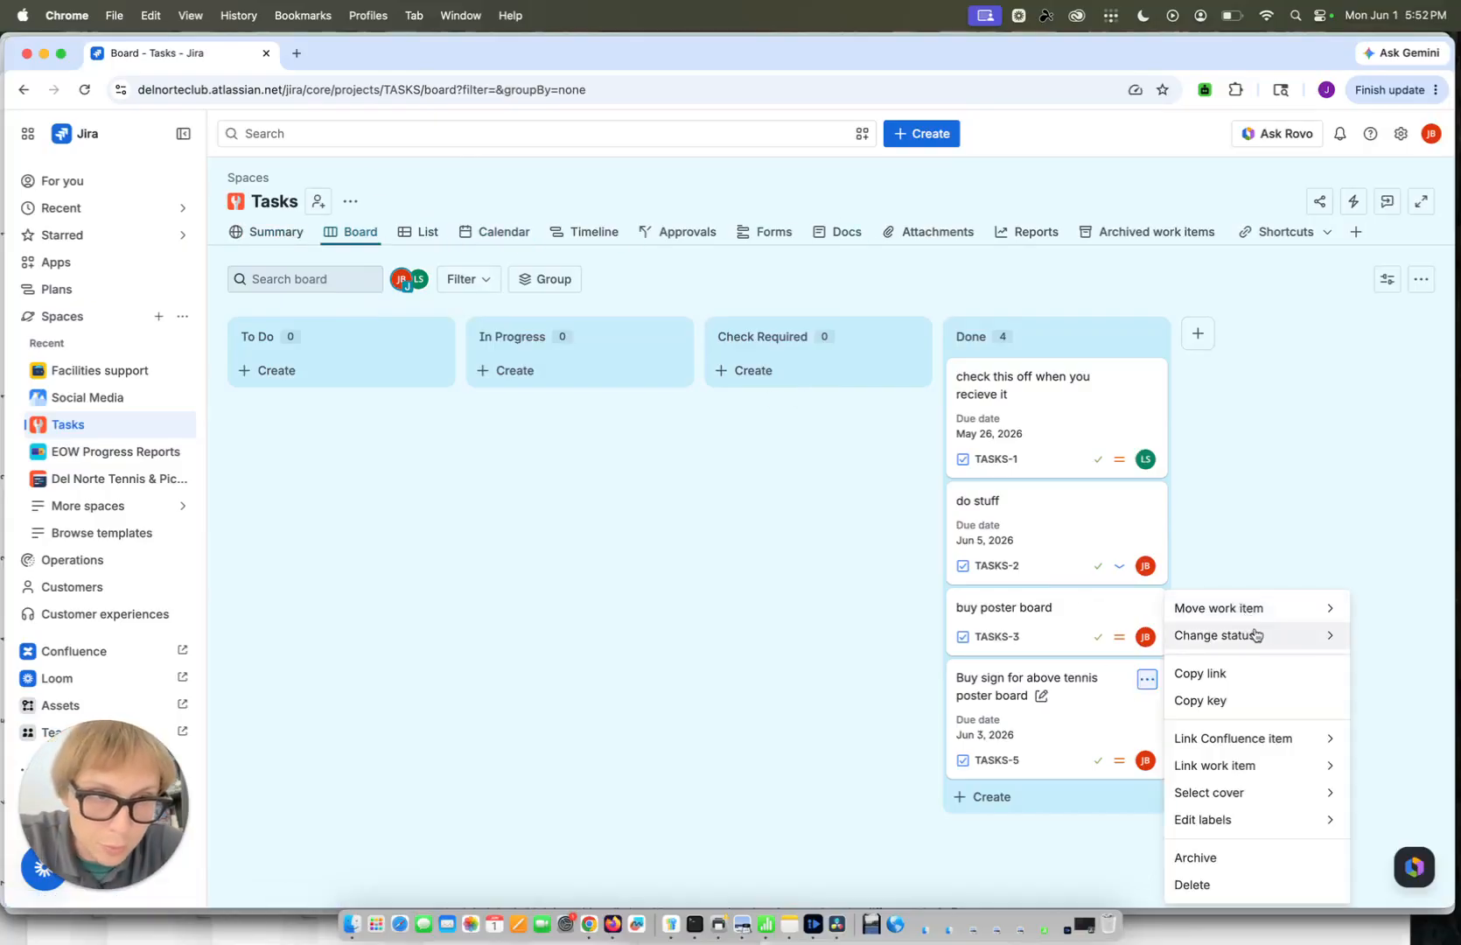
{"action": "mouse_move", "coordinate": [1322, 643]}
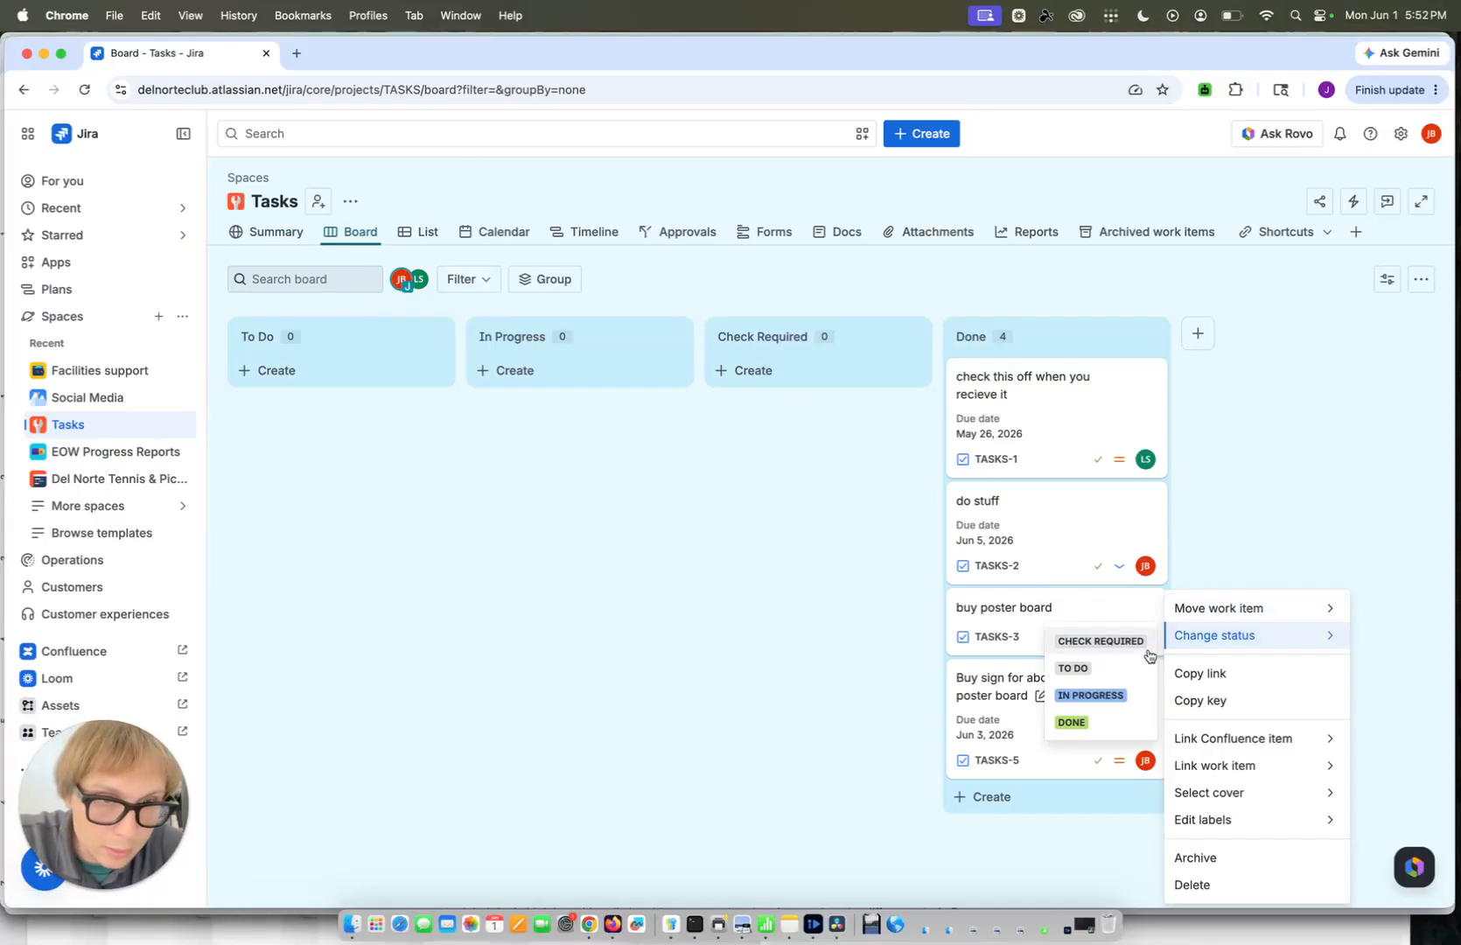
{"action": "left_click", "coordinate": [1089, 695]}
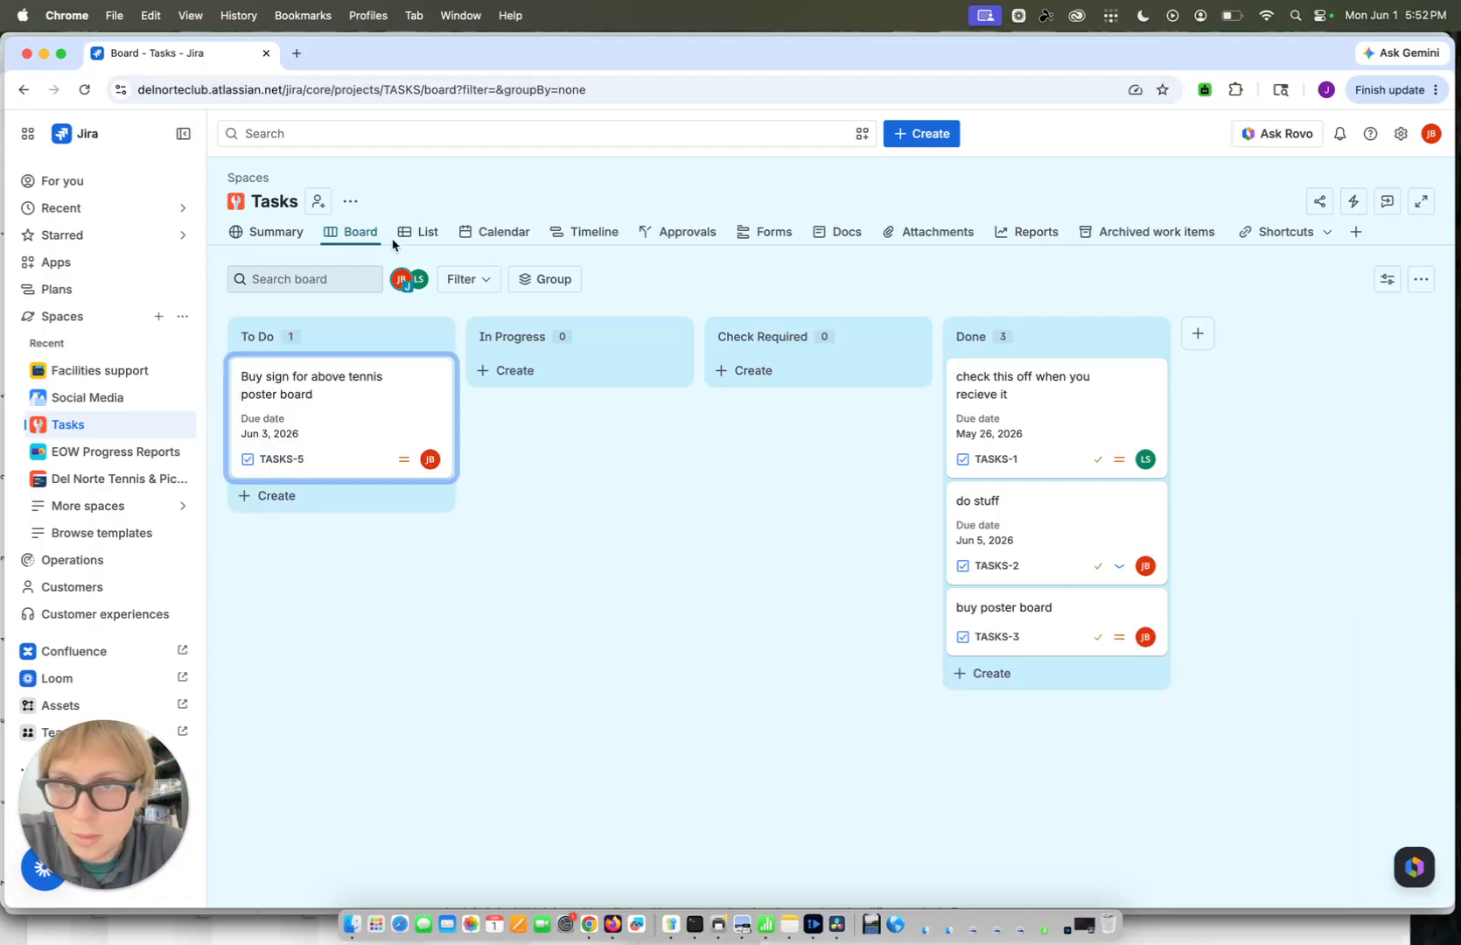
Look at the Tasks space as a calendar, view the TASKS-5 entry on June 3, and close its details
{"action": "left_click", "coordinate": [504, 233]}
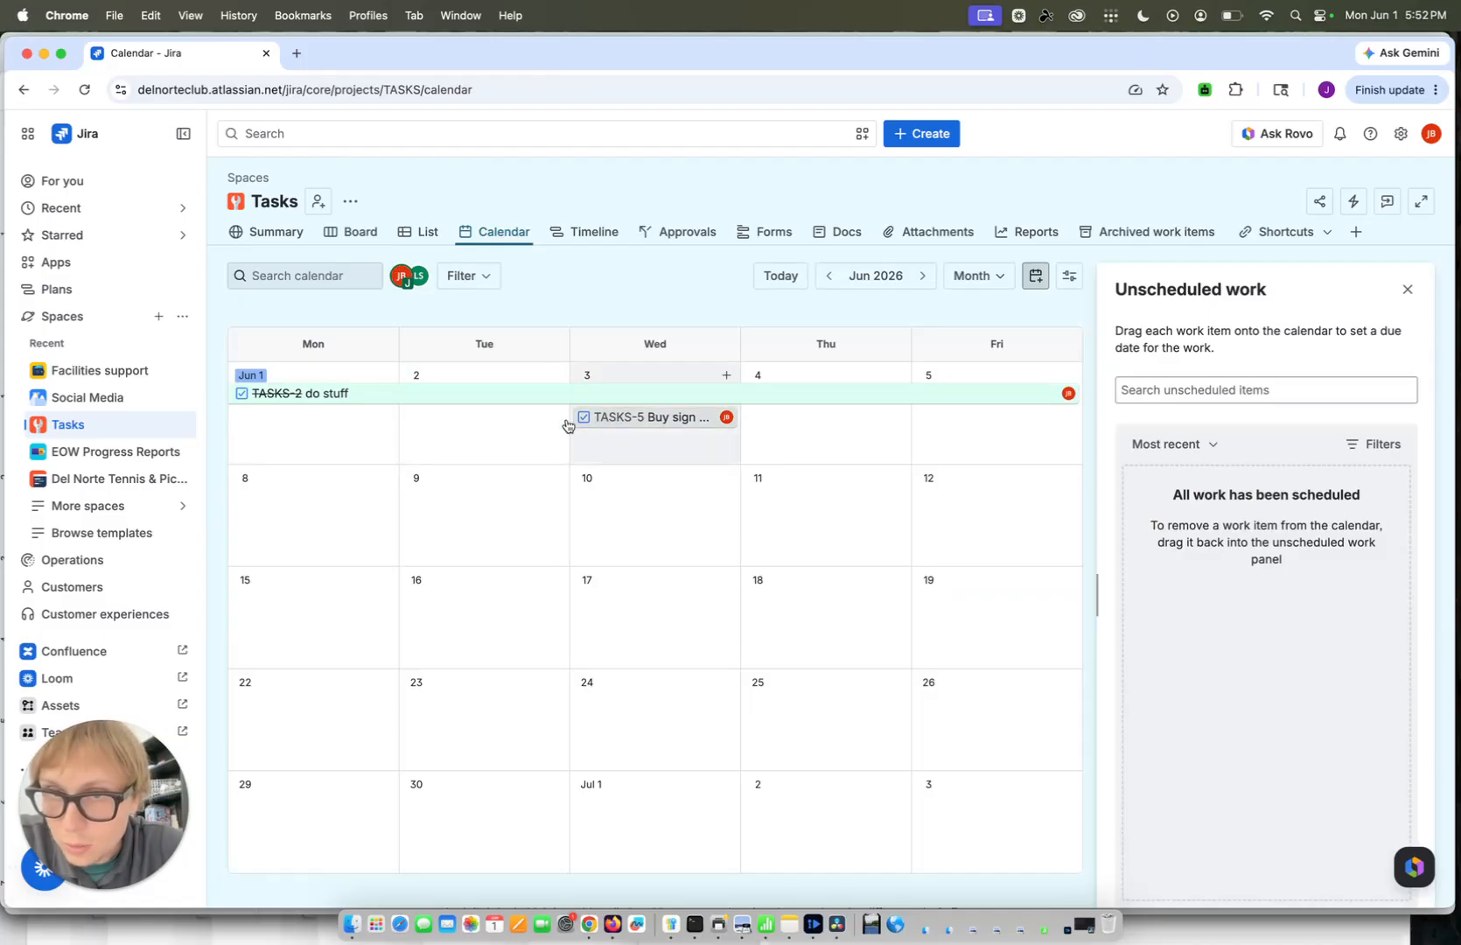
{"action": "left_click", "coordinate": [681, 420]}
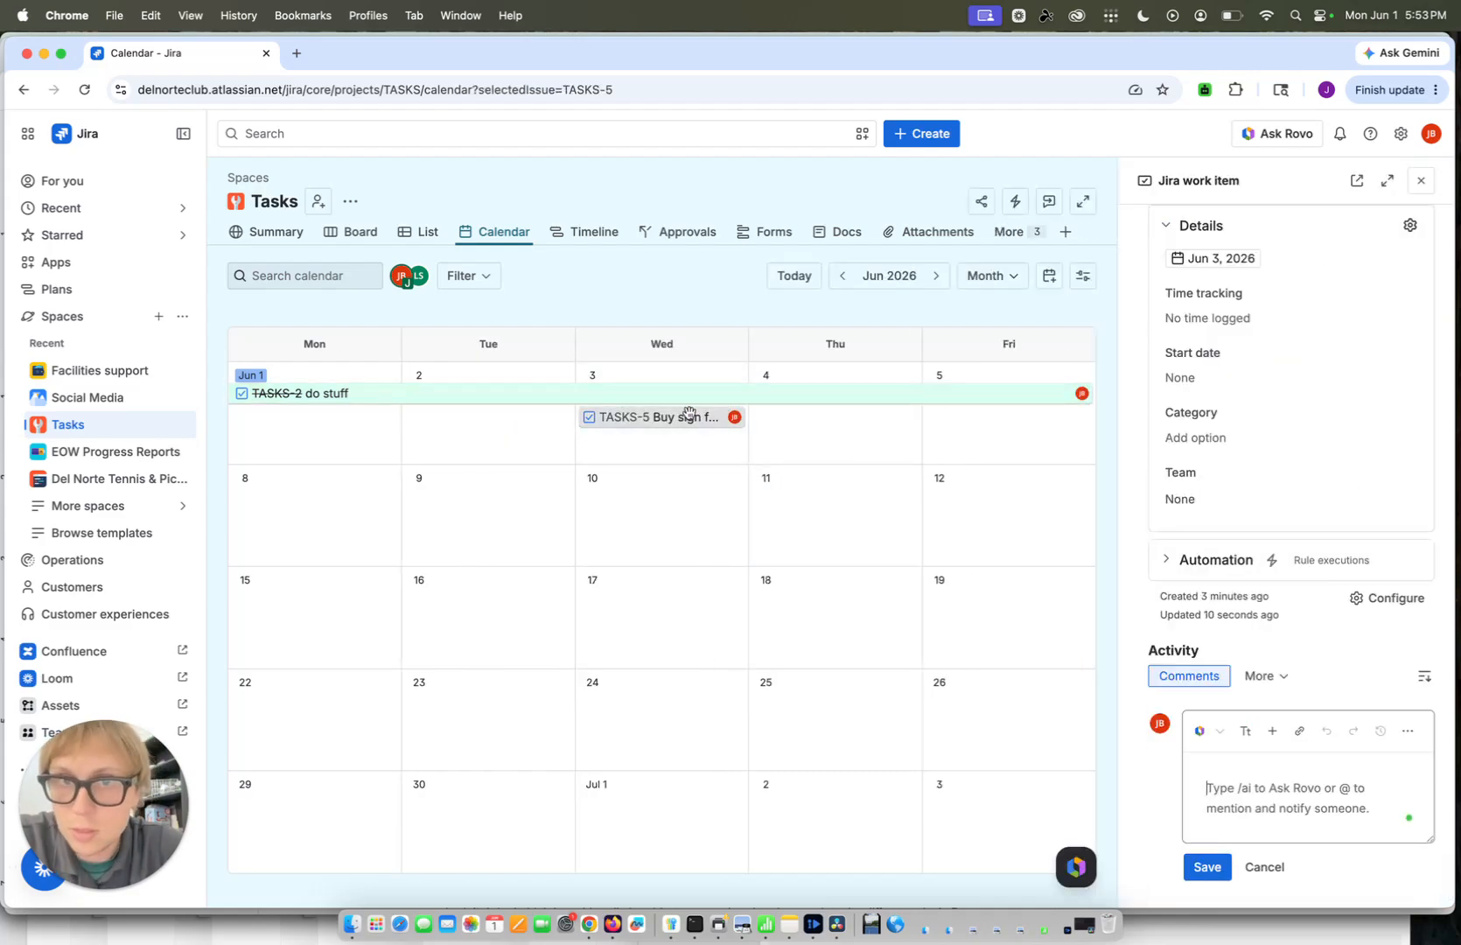
{"action": "left_click", "coordinate": [1420, 180]}
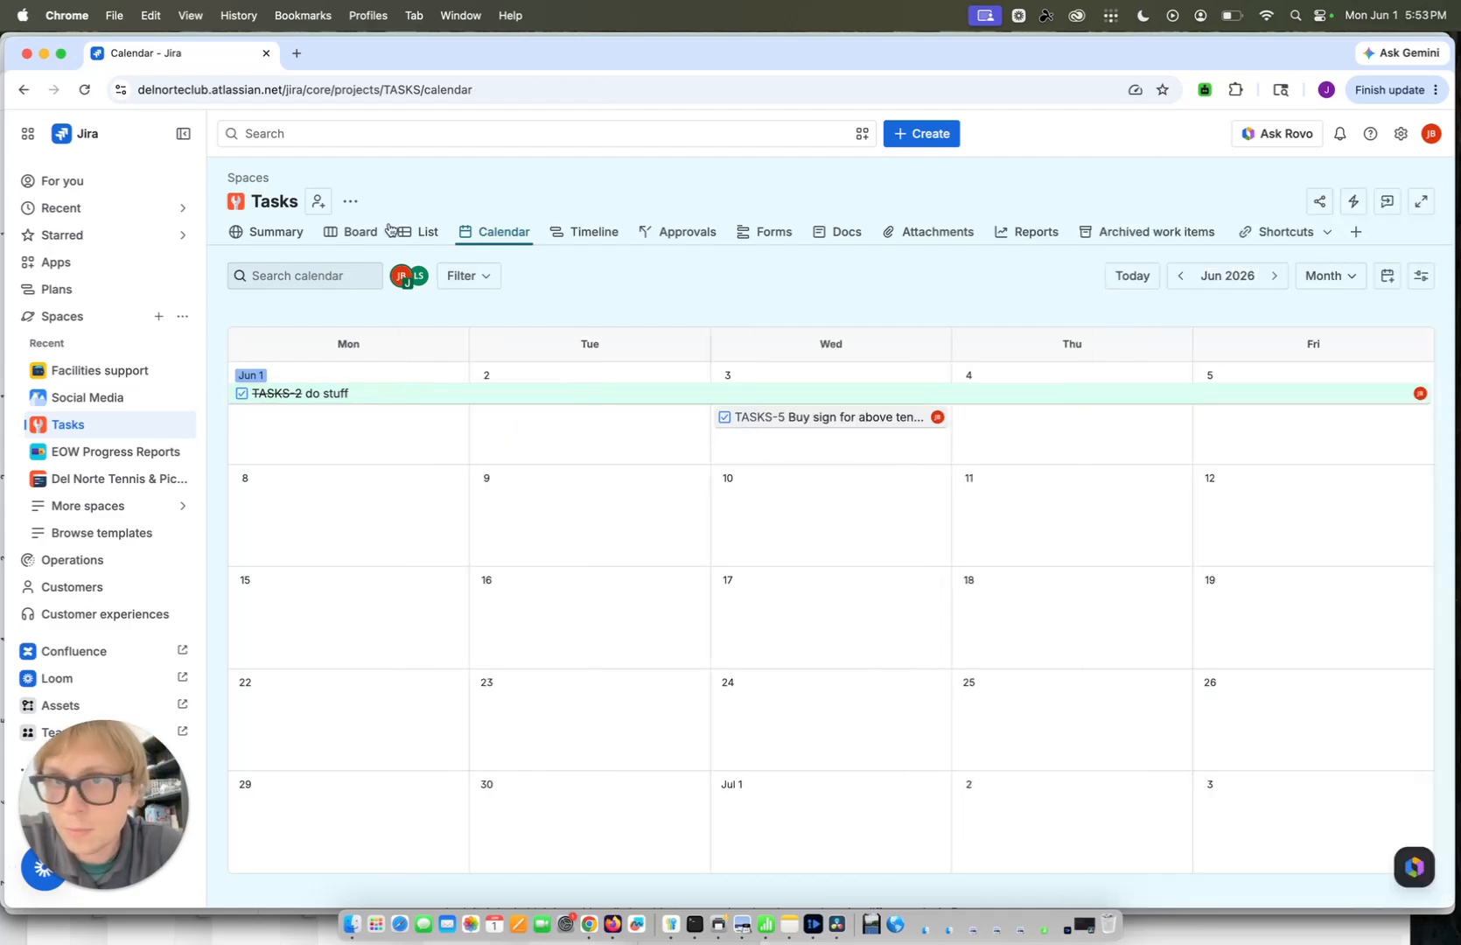
Review the tasks and all their columns through Due date in the list view, and return to the board
{"action": "left_click", "coordinate": [428, 232]}
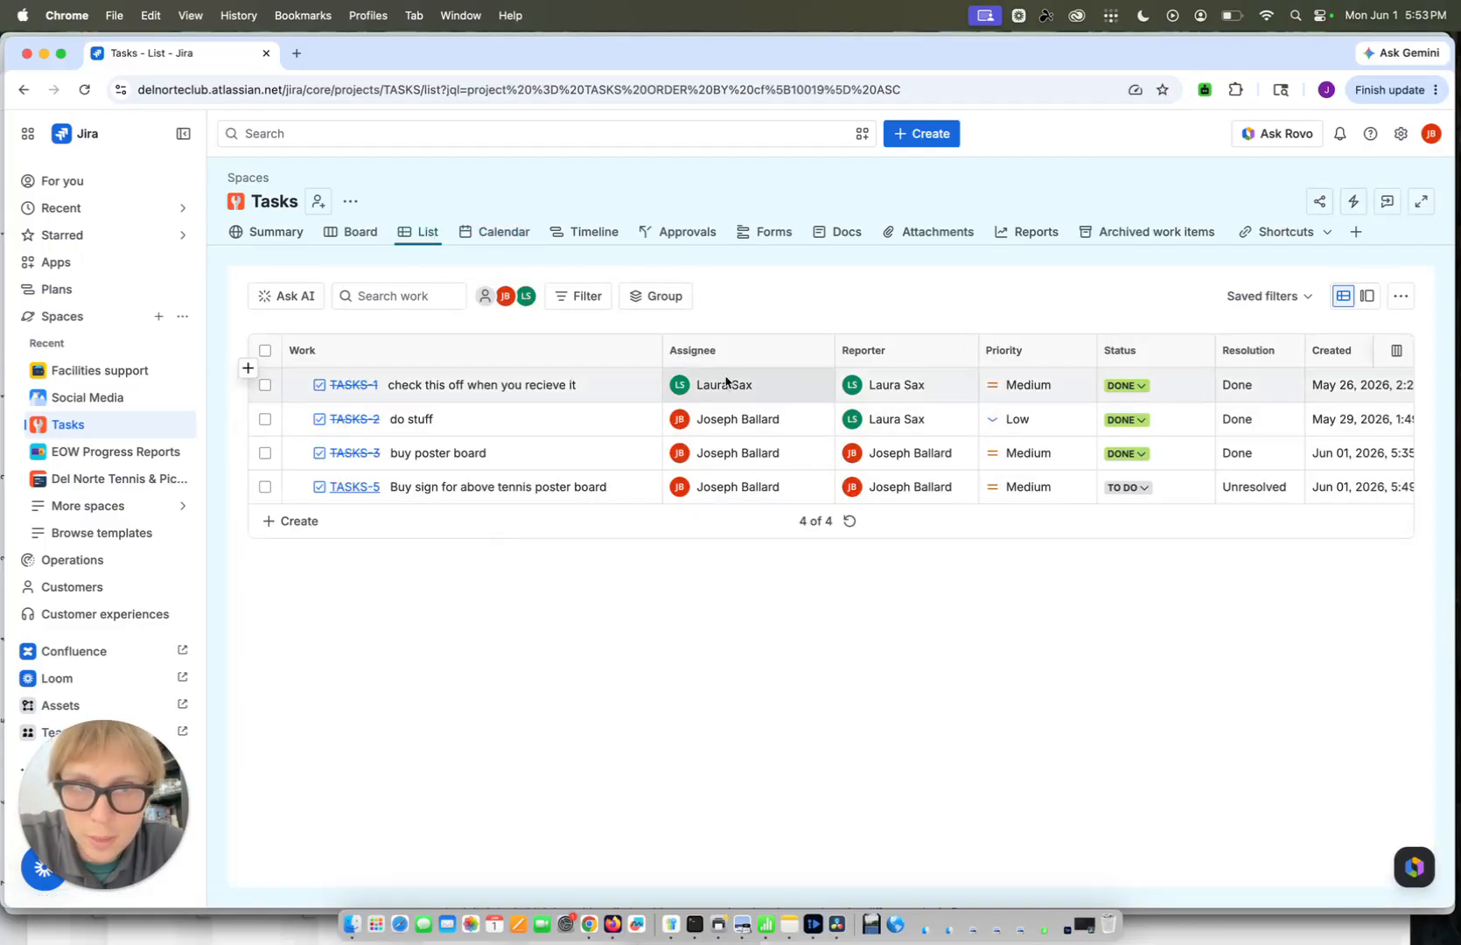
{"action": "scroll", "coordinate": [937, 429], "scroll_direction": "right", "scroll_amount": 1}
{"action": "scroll", "coordinate": [938, 428], "scroll_direction": "right", "scroll_amount": 5}
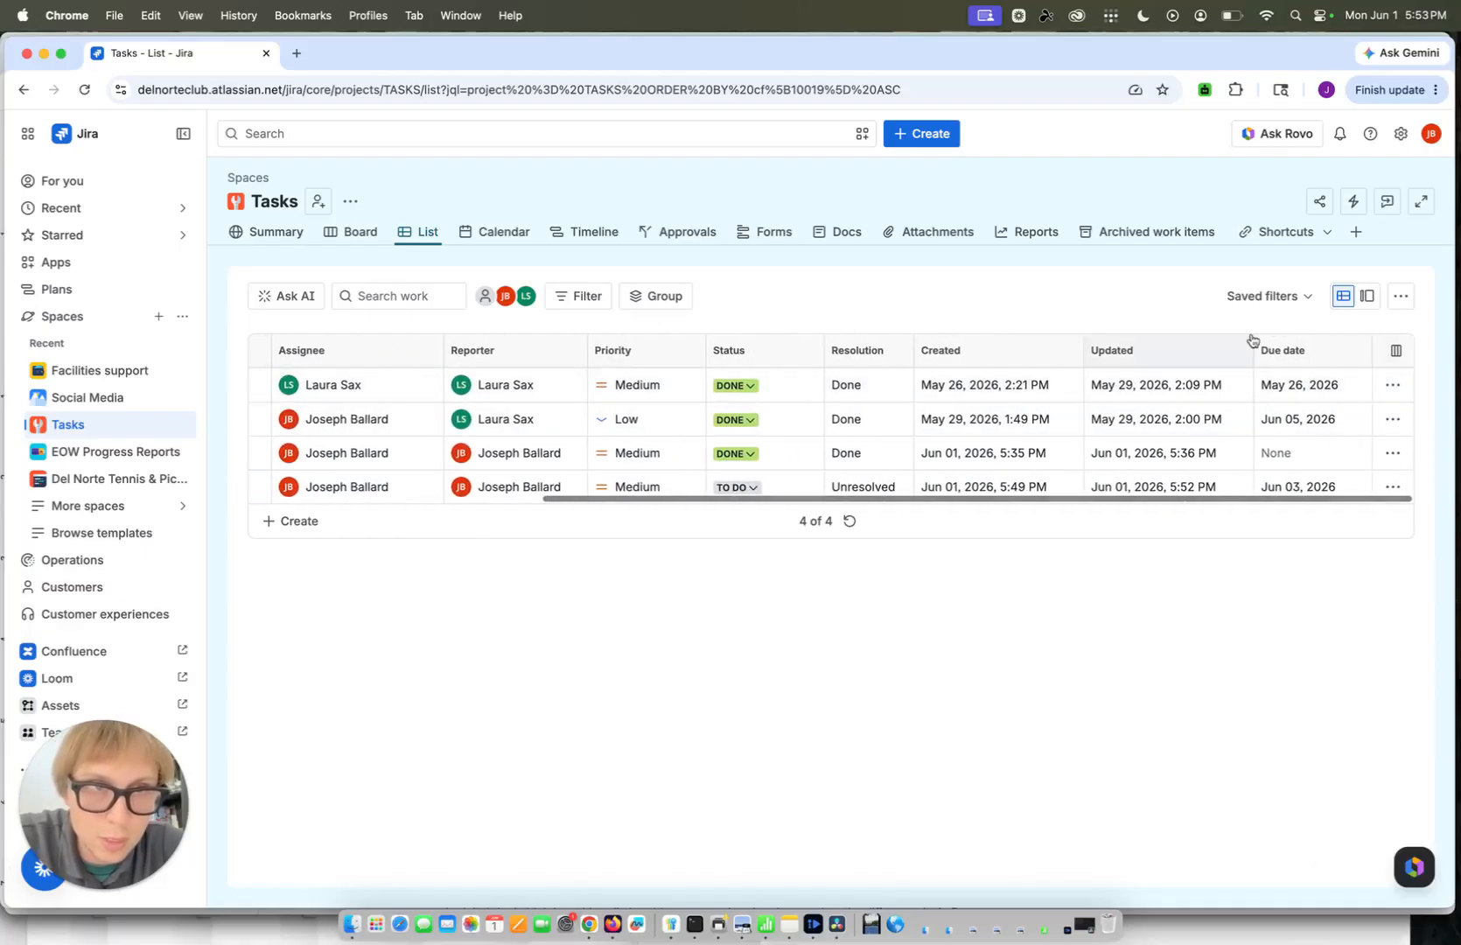
{"action": "scroll", "coordinate": [1137, 437], "scroll_direction": "left", "scroll_amount": 6}
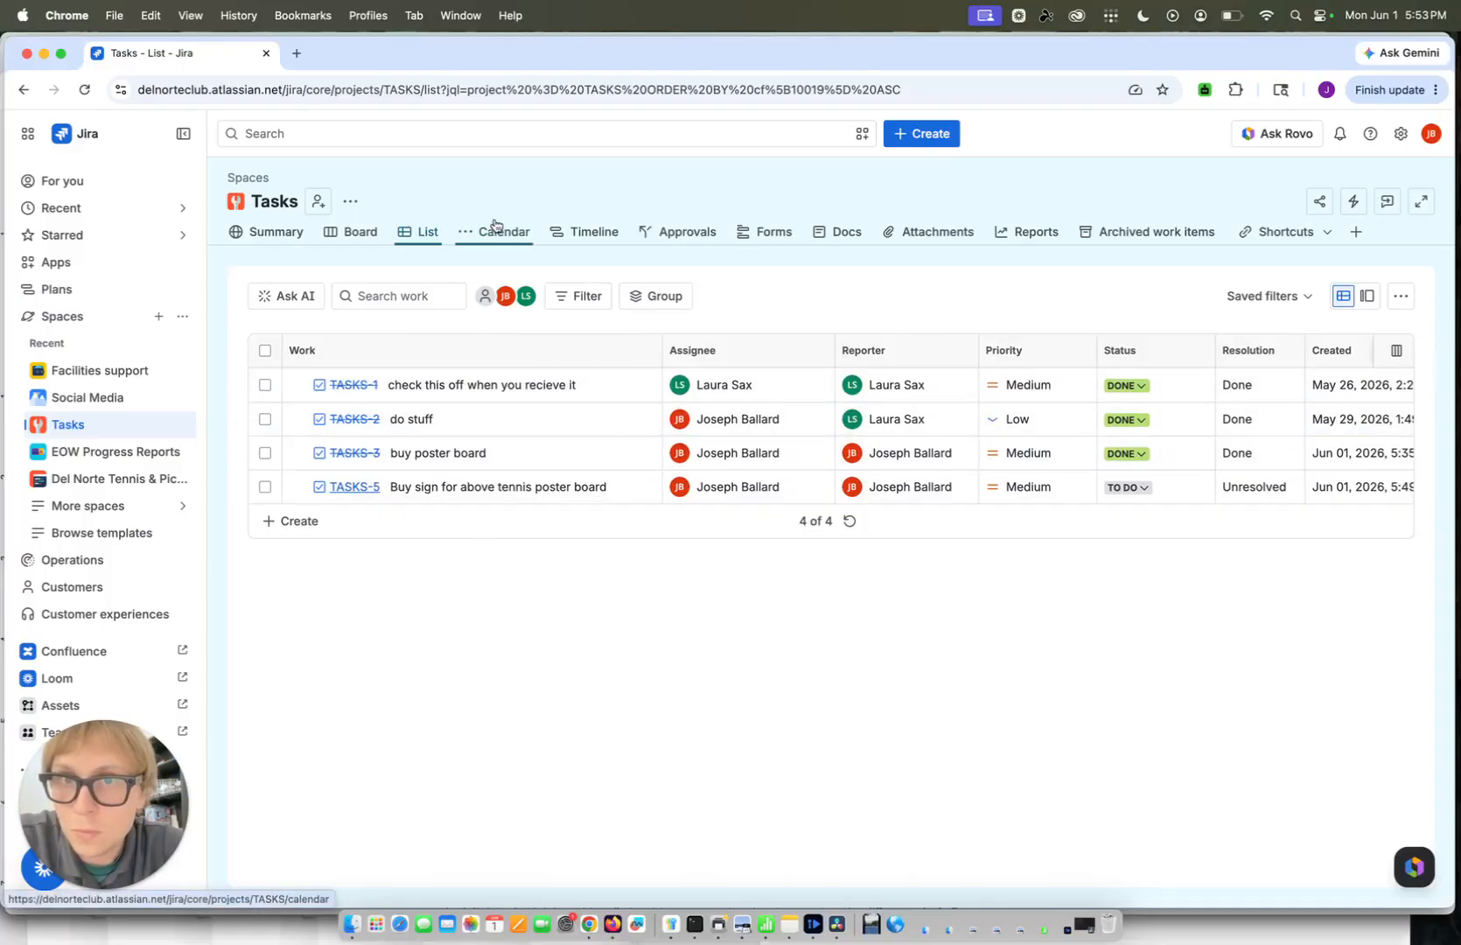
{"action": "left_click", "coordinate": [359, 233]}
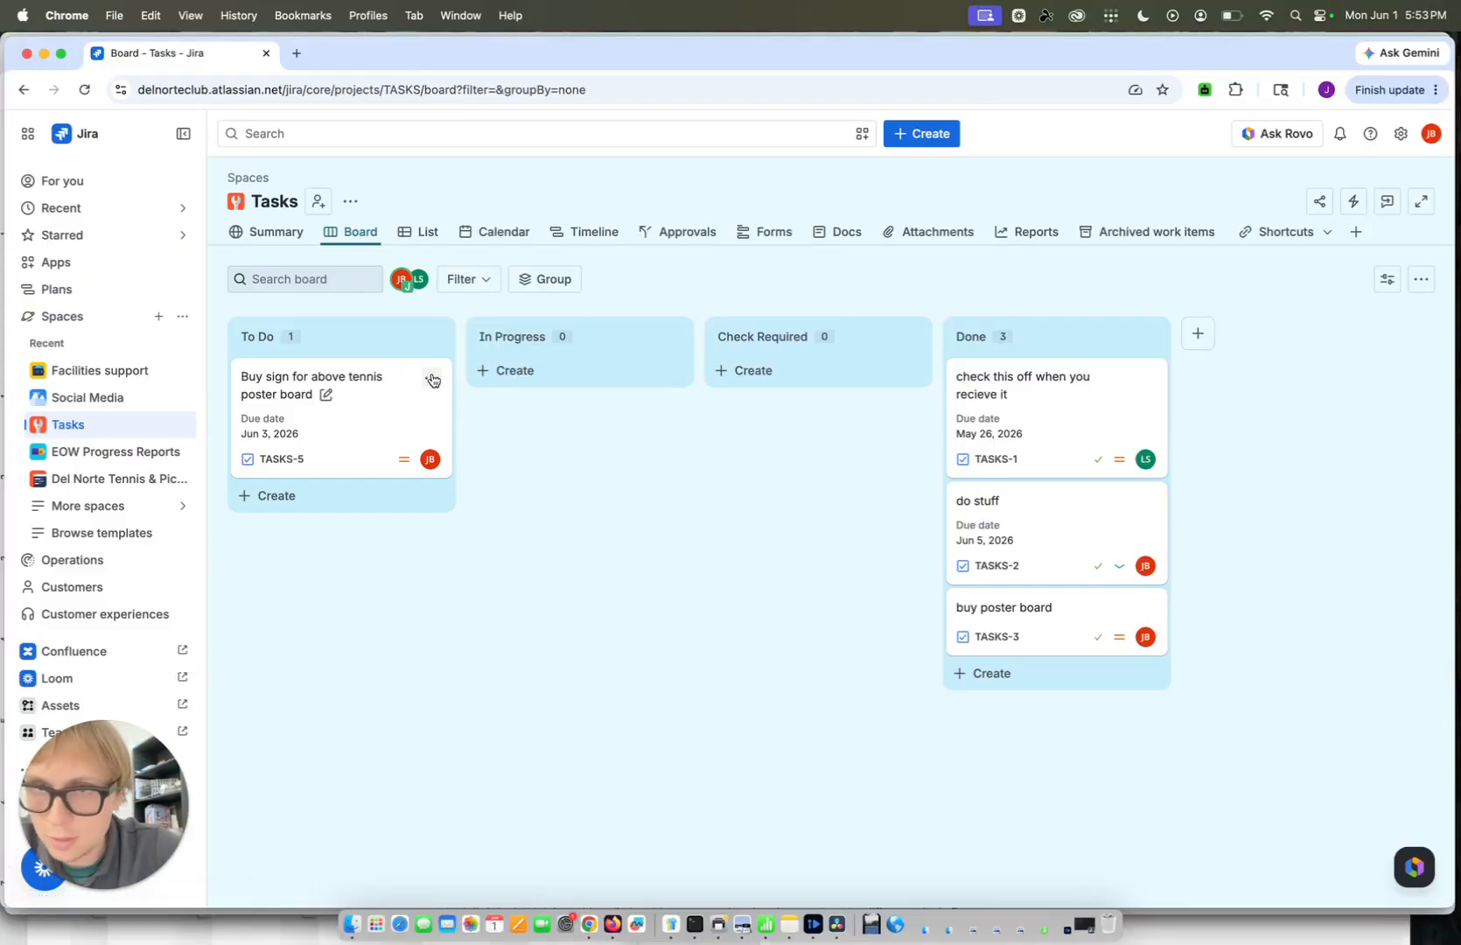
{"action": "left_click", "coordinate": [431, 378]}
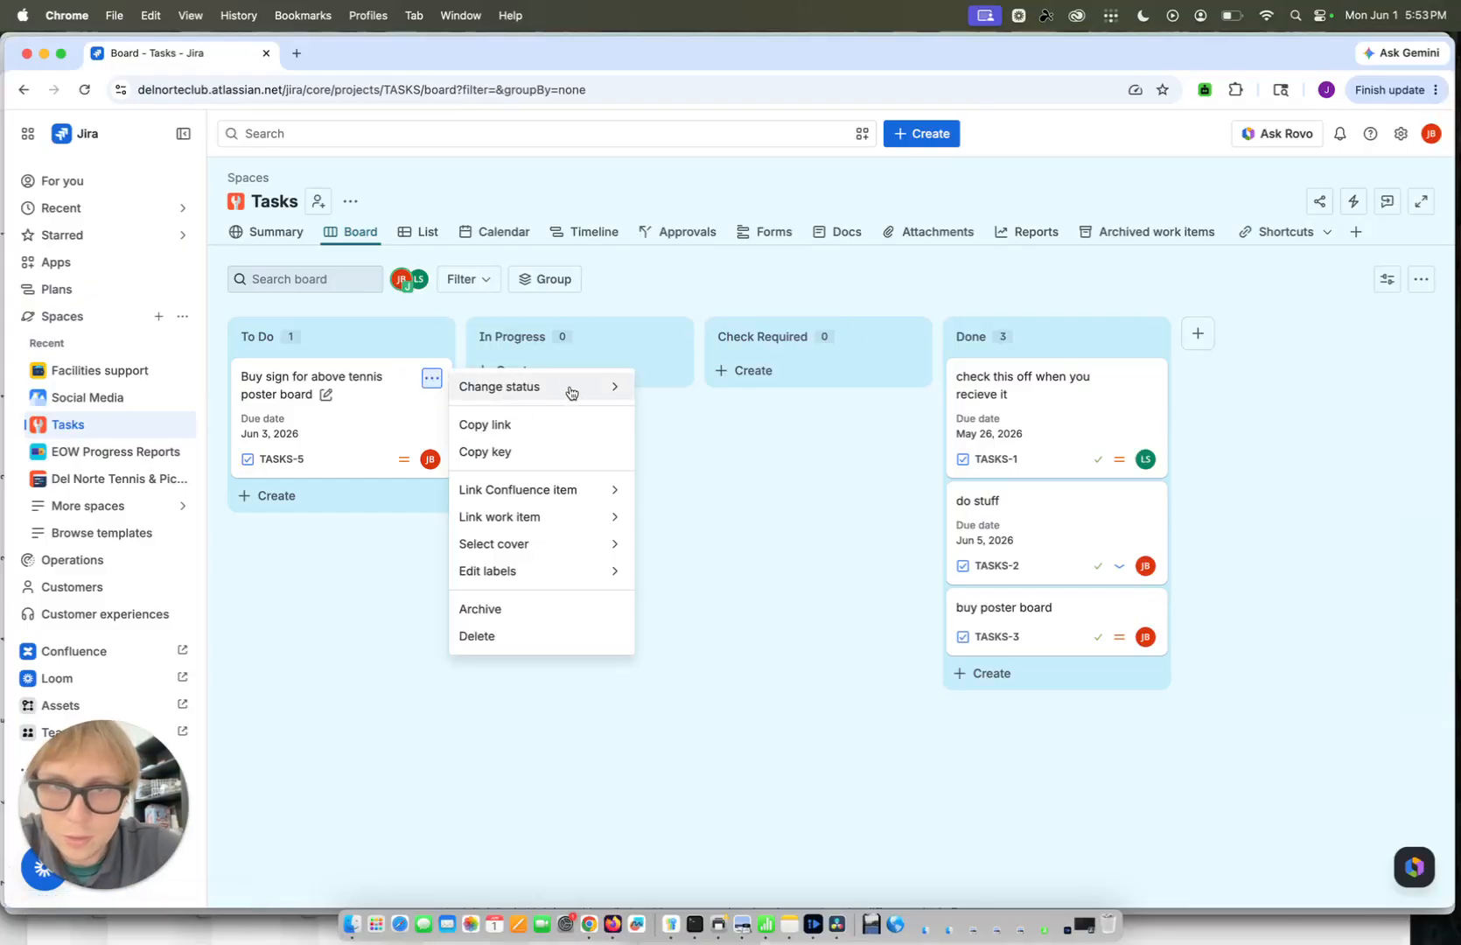
{"action": "left_click", "coordinate": [709, 560]}
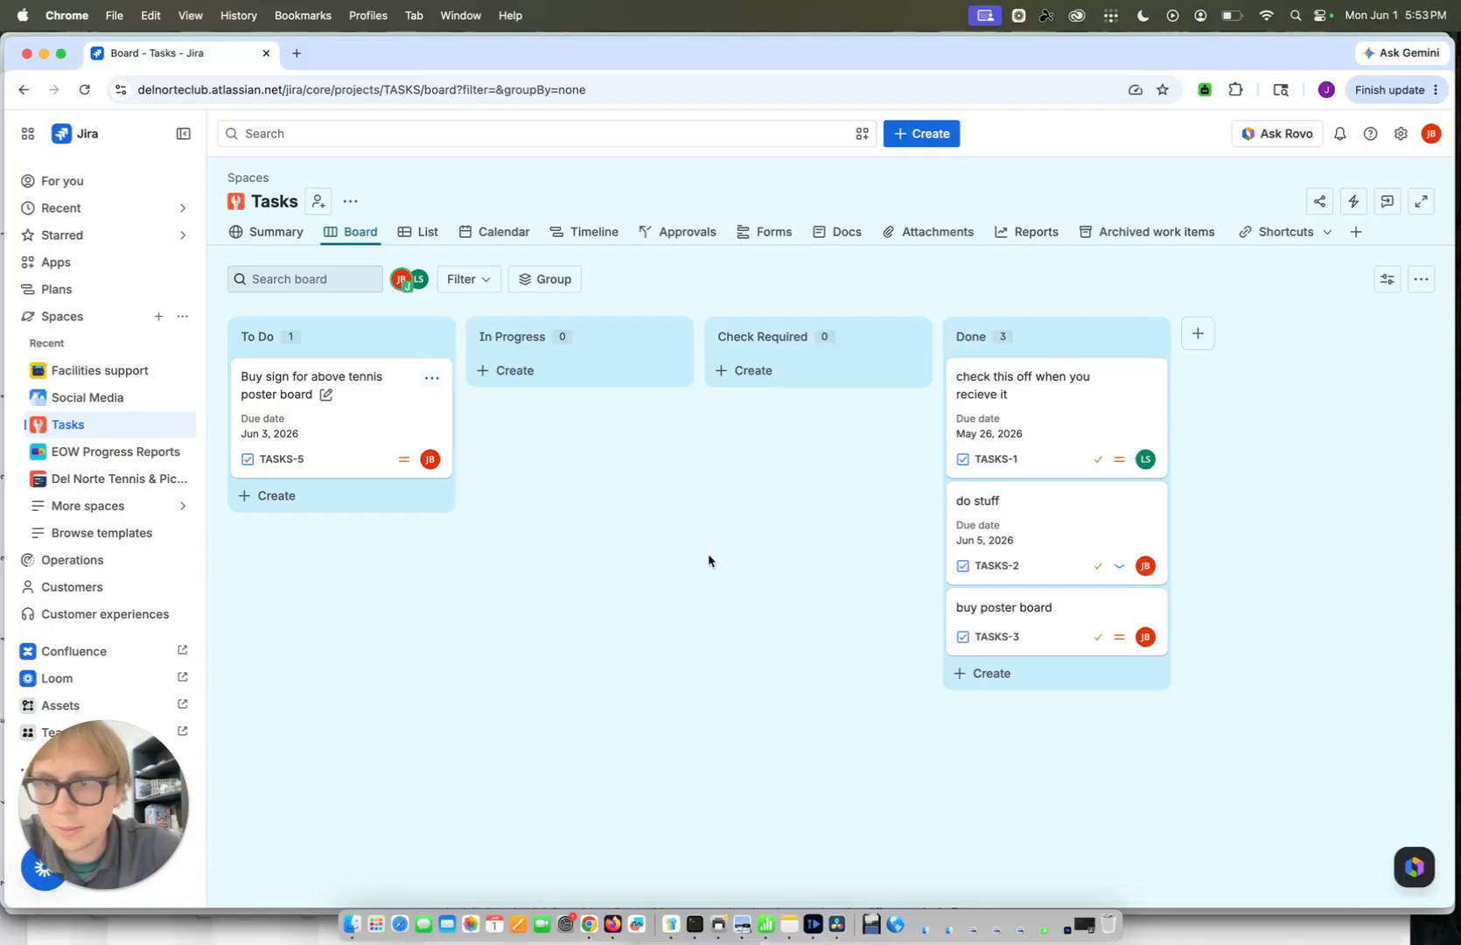